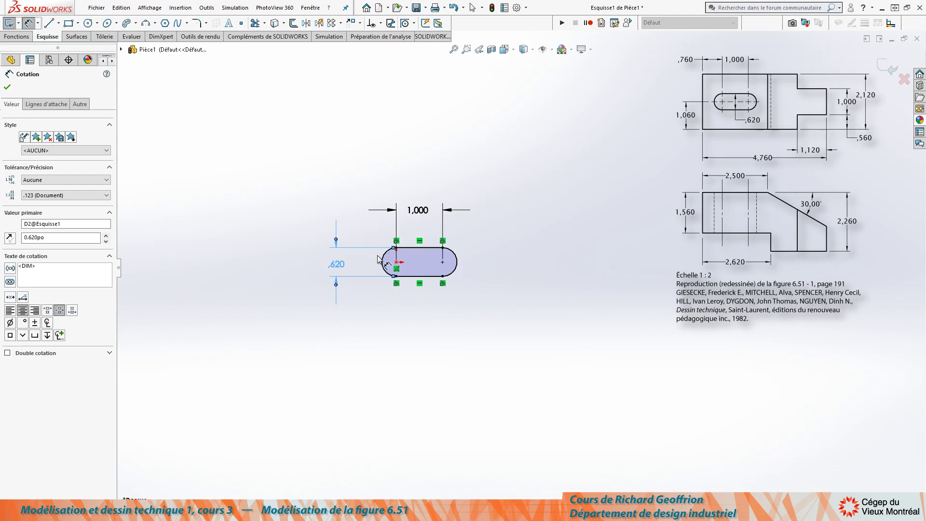
# - Sketch a rectangle about 4.61 by 2.17 in enclosing the slot, with more room to the slot's right
pyautogui.scroll(-2, 307, 252)
pyautogui.scroll(-2, 516, 266)
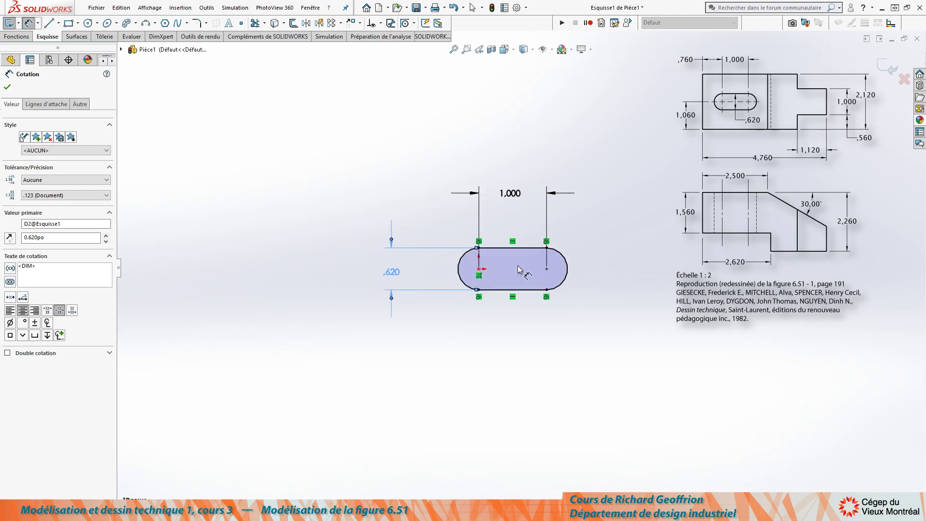
pyautogui.keyDown('ctrl'); pyautogui.moveTo(521, 269); pyautogui.dragTo(417, 270, button='middle'); pyautogui.keyUp('ctrl')
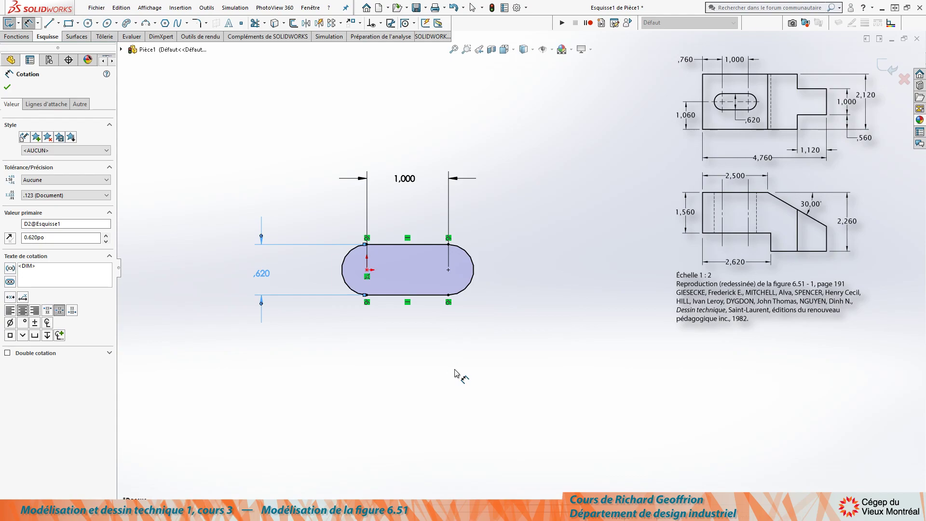
pyautogui.press('r')
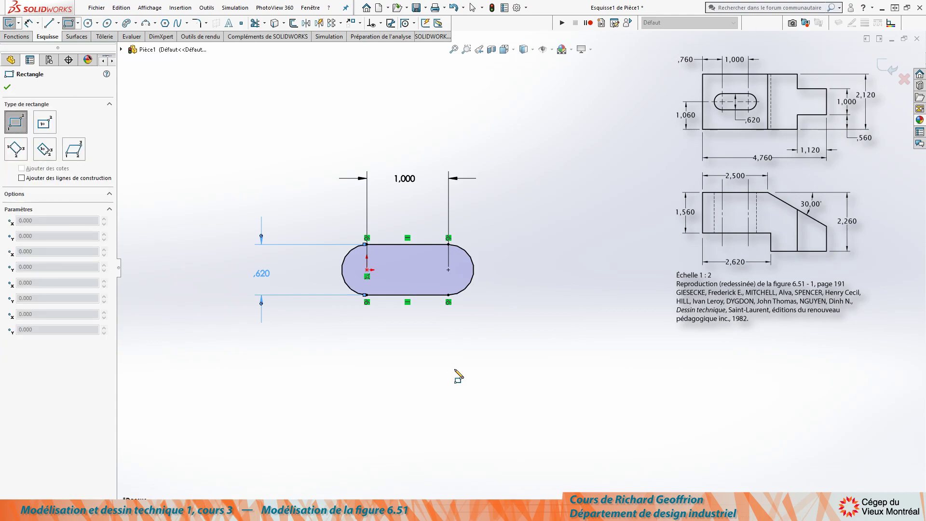
pyautogui.click(287, 180)
pyautogui.click(662, 356)
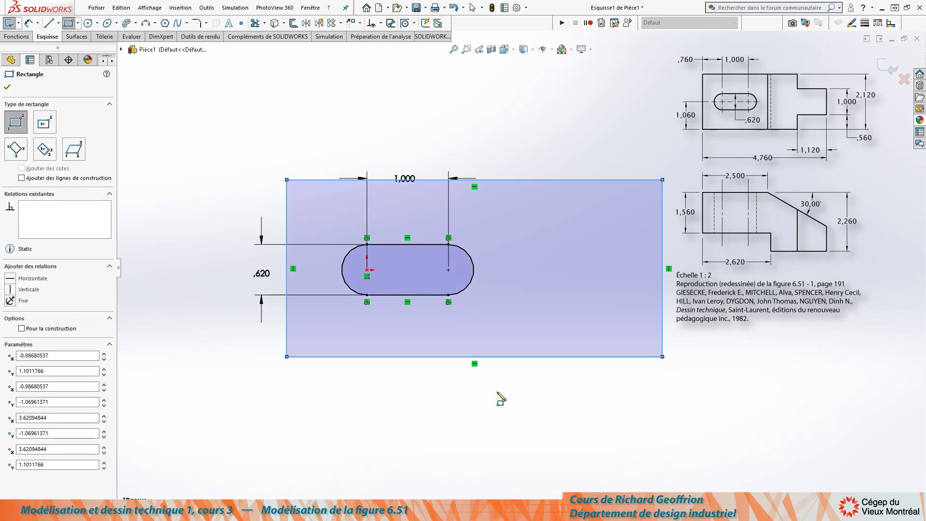
# - Sketch two rectangles about 1.34 in wide inside the outline's right-hand corners, the upper about 0.62 in high and the lower about 0.54 in
pyautogui.click(662, 180)
pyautogui.click(553, 230)
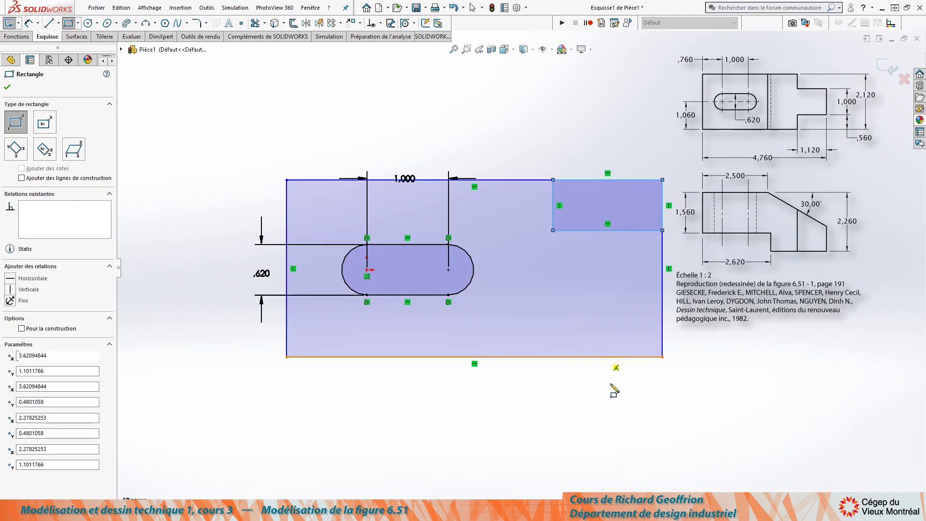
pyautogui.click(662, 357)
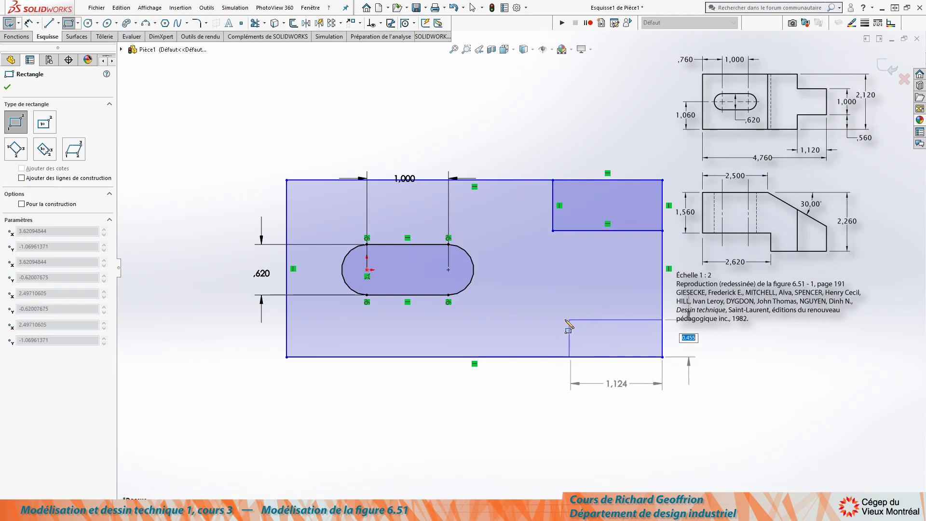
pyautogui.click(553, 313)
pyautogui.press('Escape')
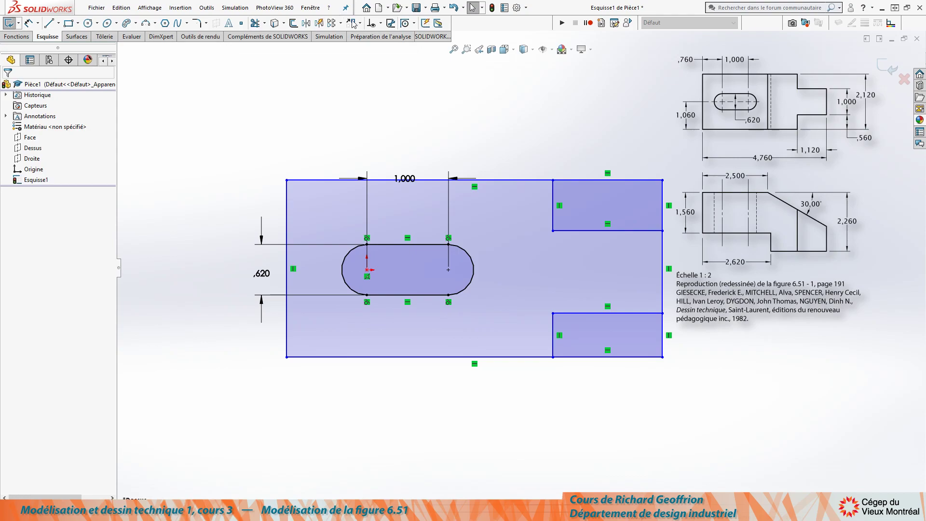
# - Trim away the outer edges of both corner rectangles so a central tab remains at the outline's right end
pyautogui.click(255, 22)
pyautogui.moveTo(684, 145)
pyautogui.mouseDown()
pyautogui.moveTo(670, 154)
pyautogui.moveTo(654, 202)
pyautogui.moveTo(682, 241)
pyautogui.moveTo(682, 333)
pyautogui.moveTo(631, 341)
pyautogui.moveTo(622, 372)
pyautogui.mouseUp()
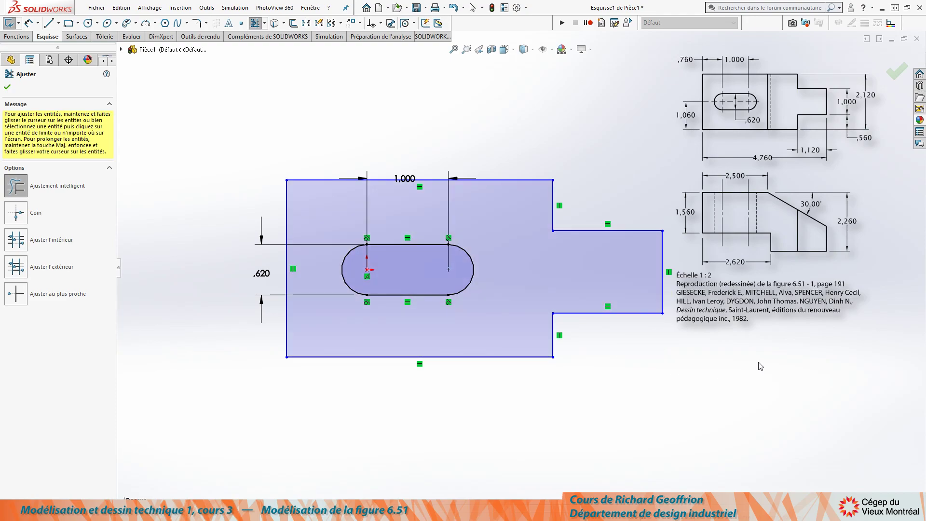
pyautogui.click(8, 88)
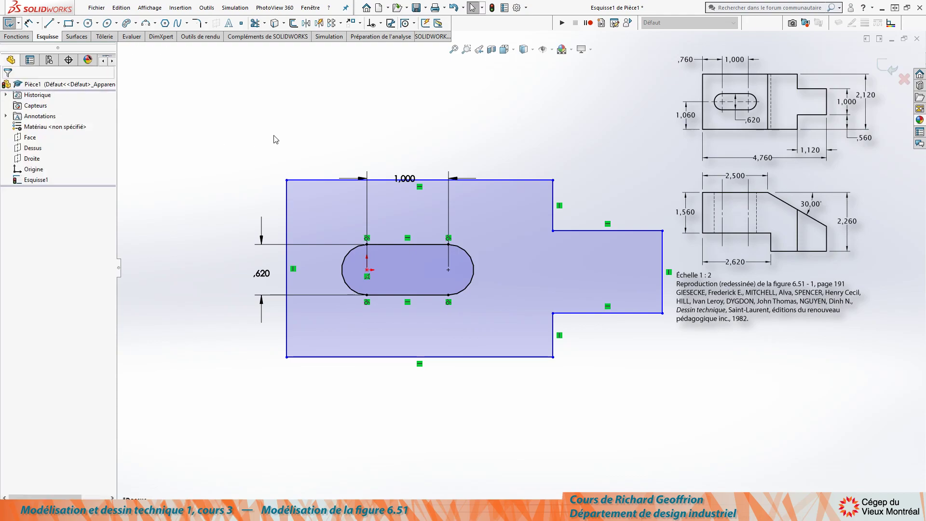
# - Dimension the vertical distance from the slot's left arc centre to the outline's bottom edge as 1.06 in
pyautogui.press('d')
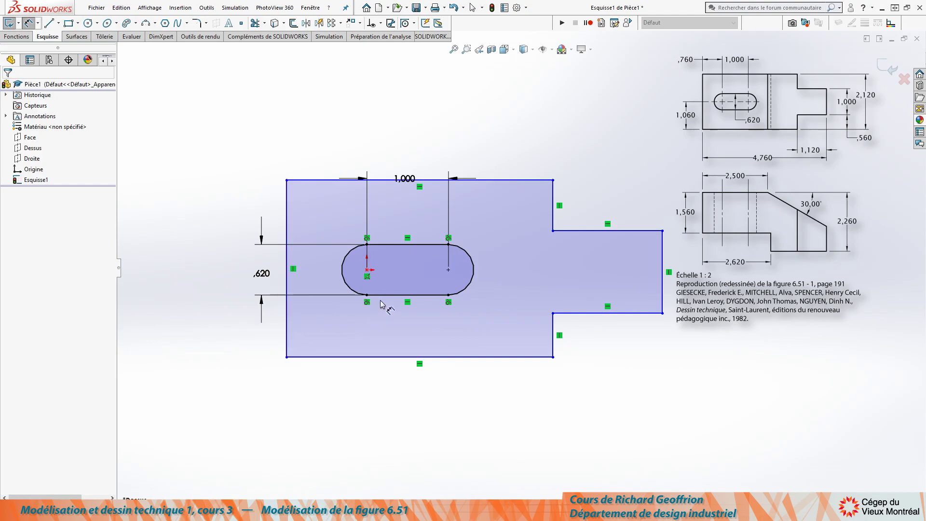
pyautogui.click(350, 287)
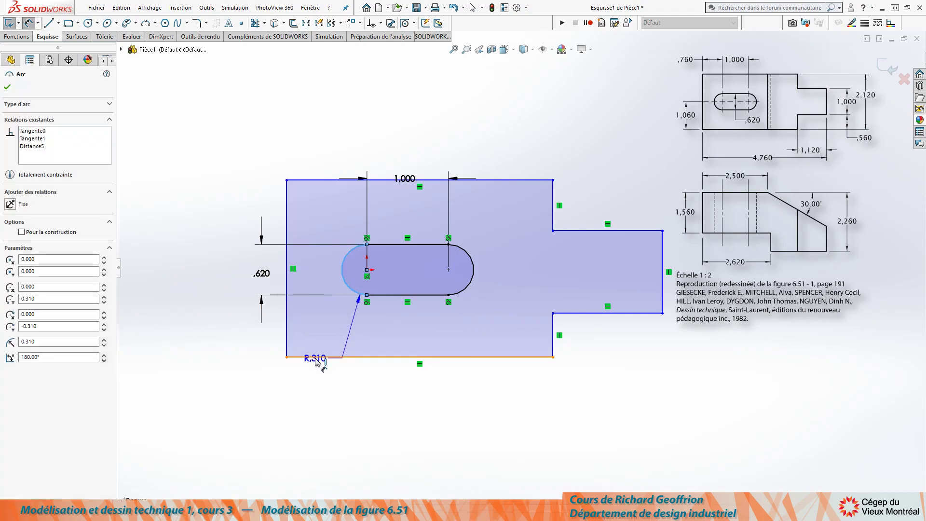
pyautogui.click(308, 357)
pyautogui.click(199, 333)
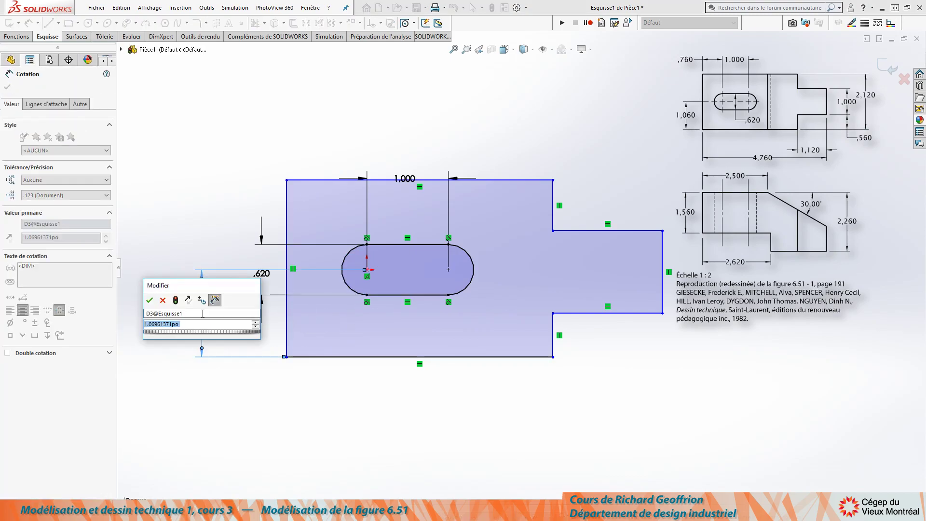
pyautogui.write('1.06')
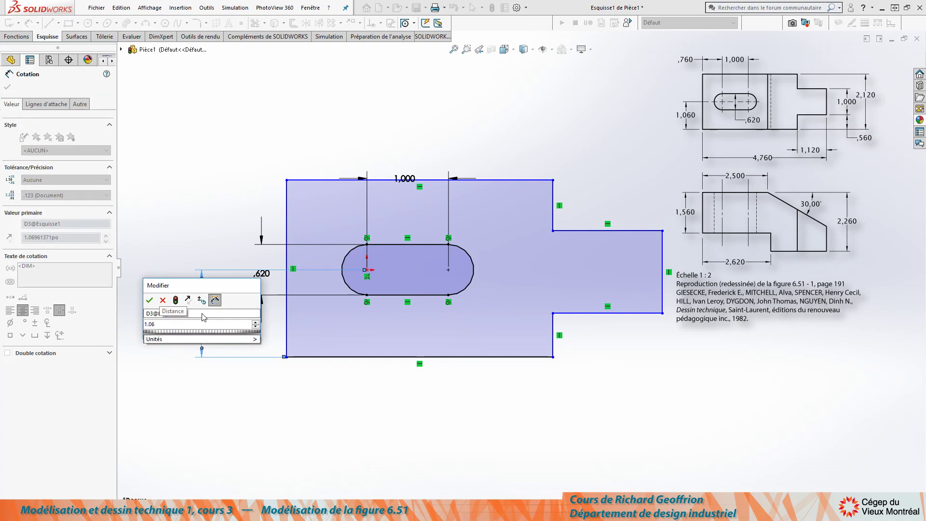
pyautogui.press('Return')
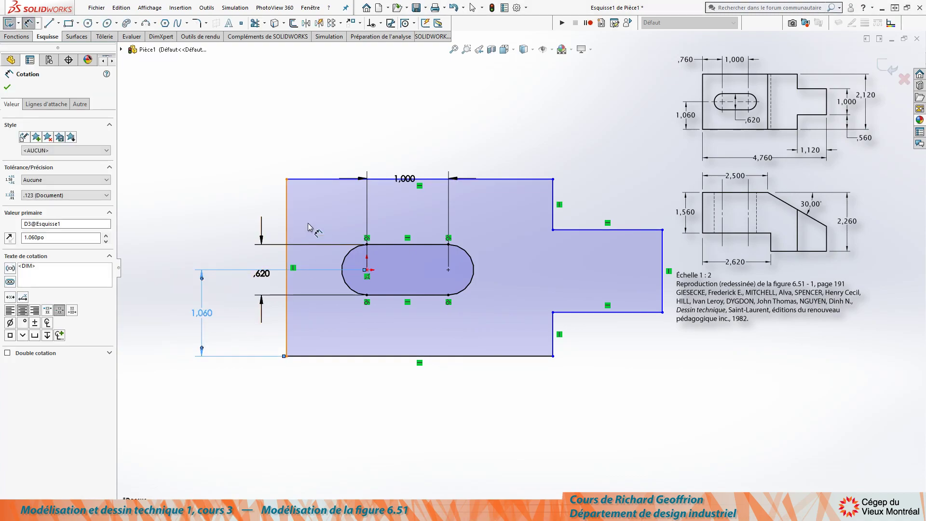
# - Dimension the horizontal distance from the outline's left edge to the slot's left arc centre as 0.76 in
pyautogui.click(286, 200)
pyautogui.click(343, 263)
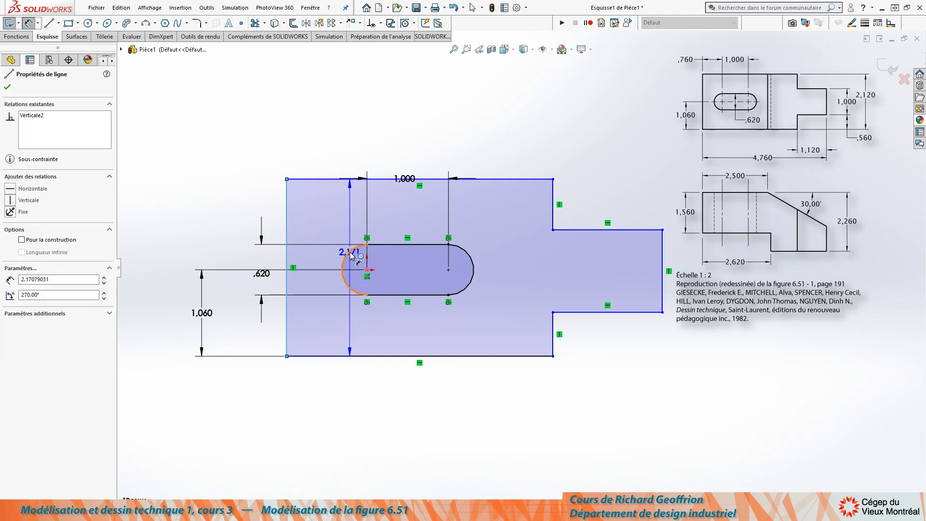
pyautogui.click(312, 152)
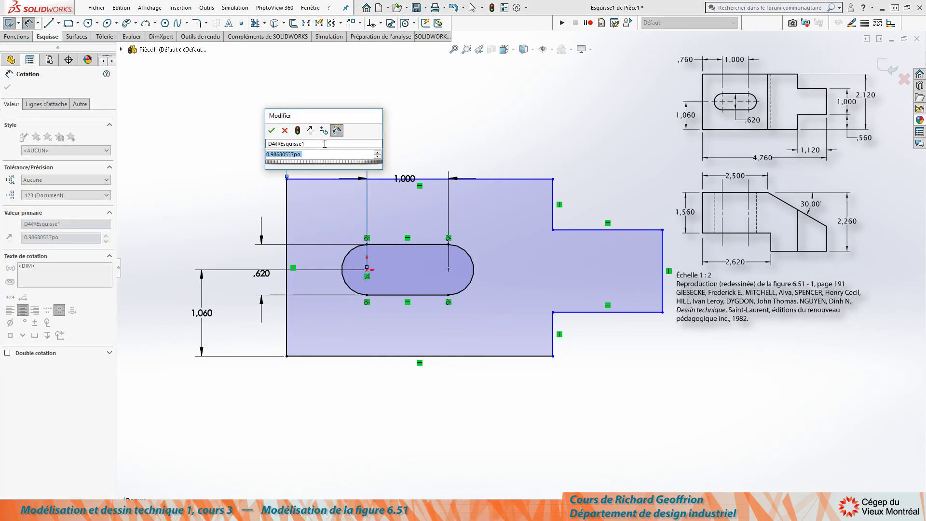
pyautogui.write('.76')
pyautogui.press('Return')
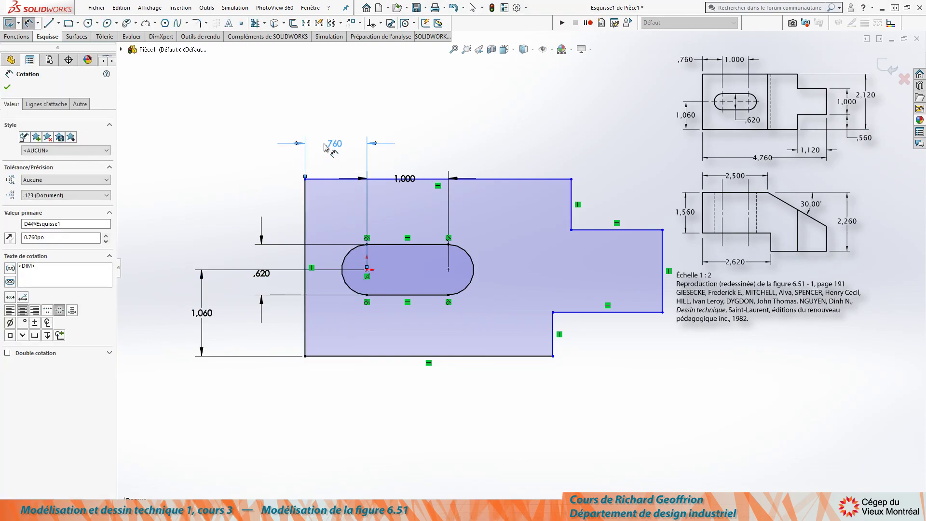
# - Dimension the right tab's end edge as 1.000 in and the outline's overall height as 2.120 in
pyautogui.click(661, 255)
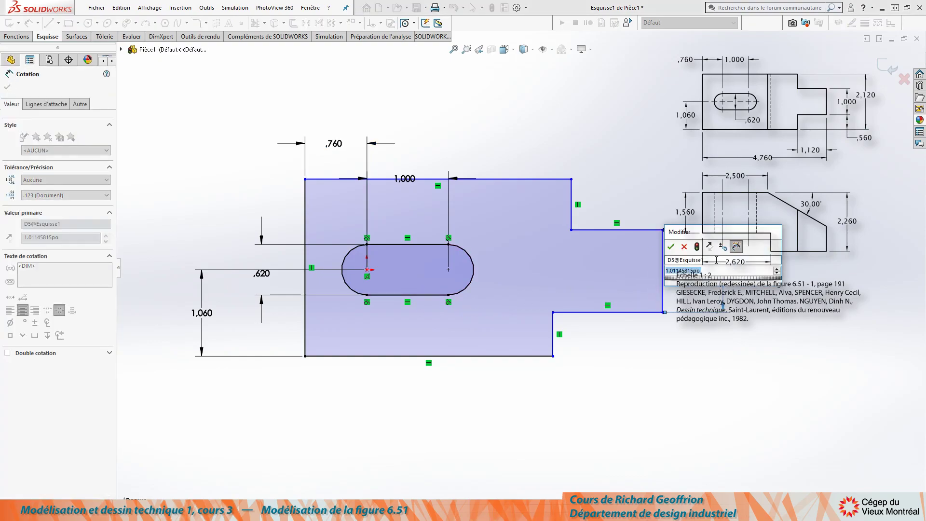
pyautogui.press('Escape')
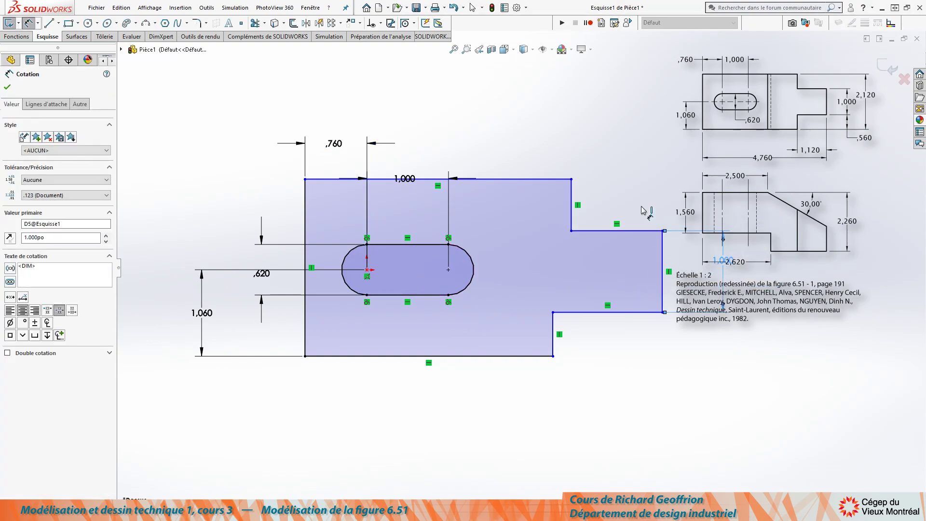
pyautogui.click(546, 180)
pyautogui.click(512, 356)
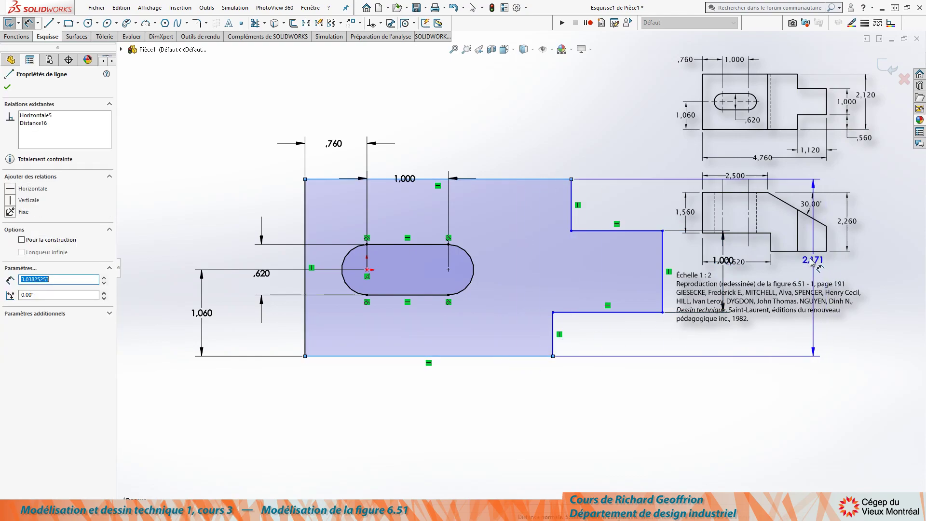
pyautogui.click(798, 262)
pyautogui.write('2')
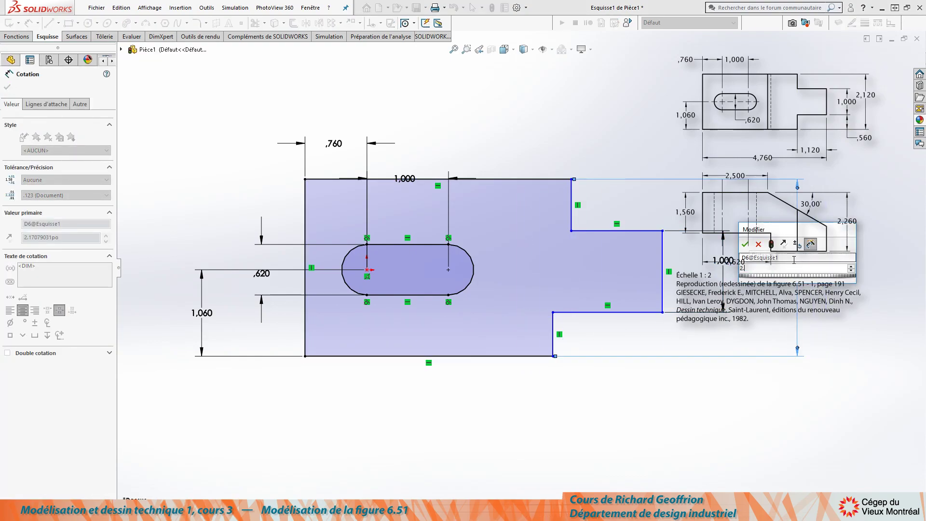
pyautogui.write('.120')
pyautogui.press('Return')
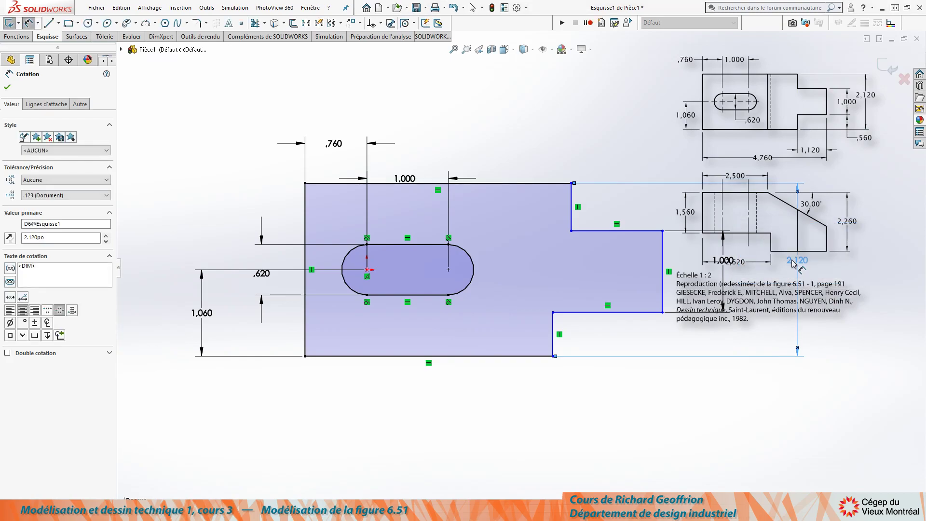
# - Dimension the length of the right tab's lower edge as 1.120 in
pyautogui.click(621, 313)
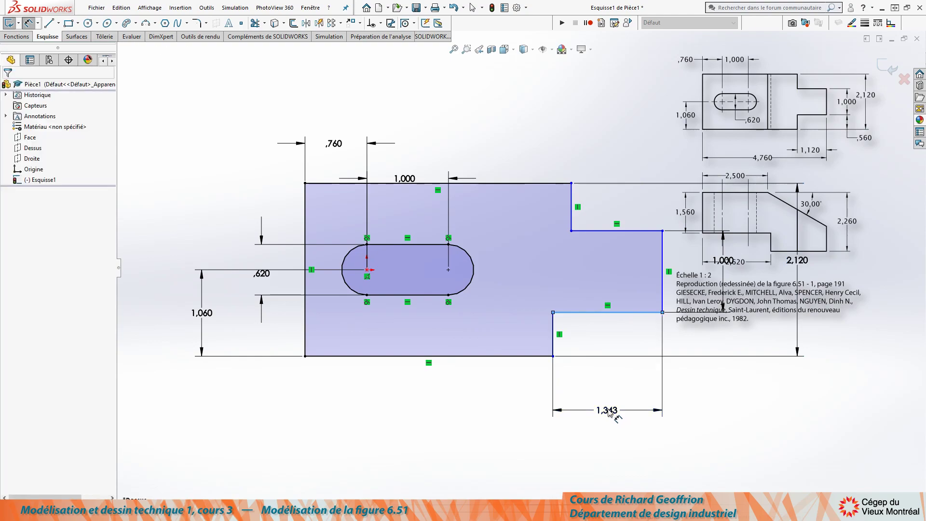
pyautogui.click(609, 409)
pyautogui.write('1.120')
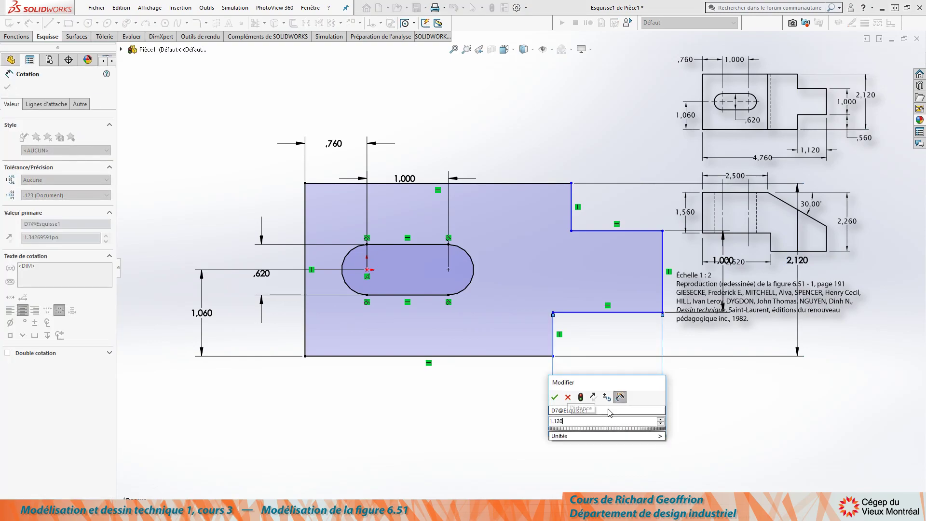
pyautogui.press('Return')
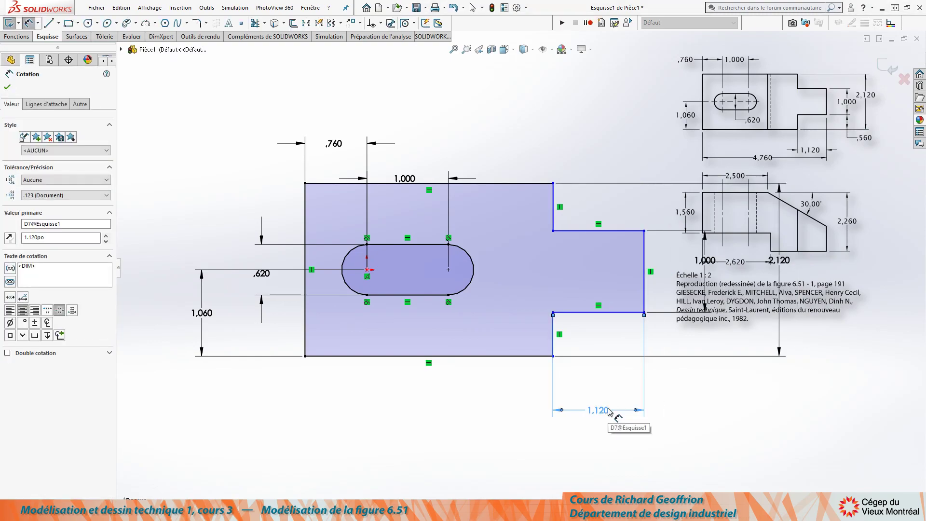
pyautogui.press('Escape')
# - Make the two vertical shoulder edges above and below the right tab collinear
pyautogui.click(559, 332)
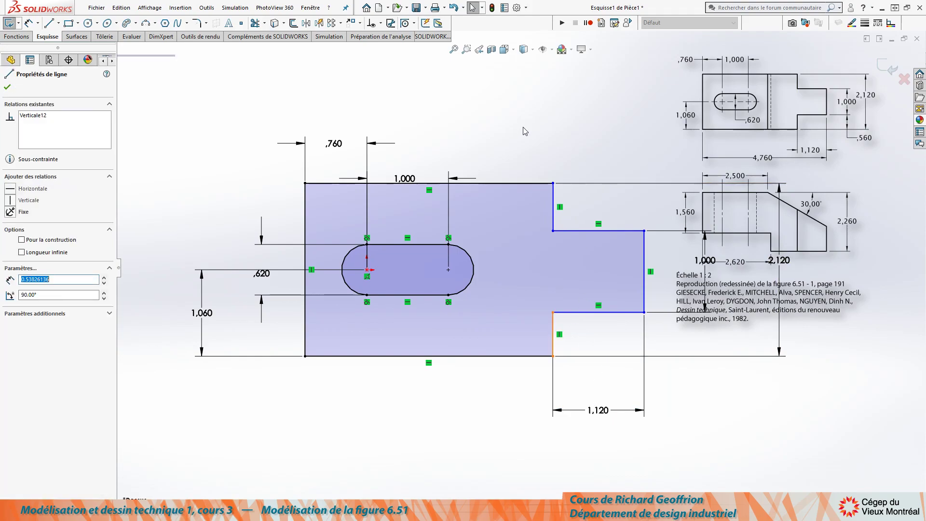
pyautogui.click(551, 199)
pyautogui.keyDown('ctrl'); pyautogui.click(548, 198); pyautogui.keyUp('ctrl')
pyautogui.click(10, 266)
pyautogui.click(314, 450)
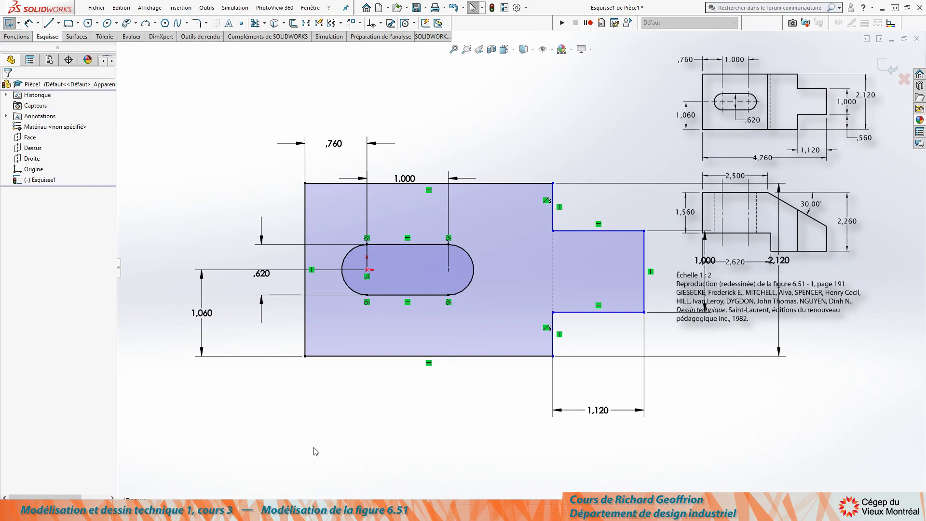
# - Dimension the overall length from the outline's left edge to the tab's end edge as 4.76 in
pyautogui.press('d')
pyautogui.click(305, 341)
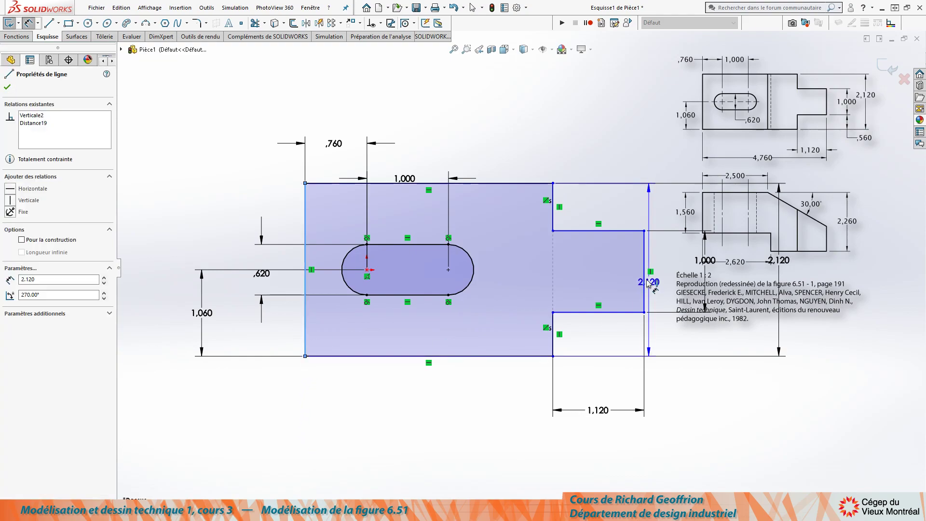
pyautogui.click(645, 280)
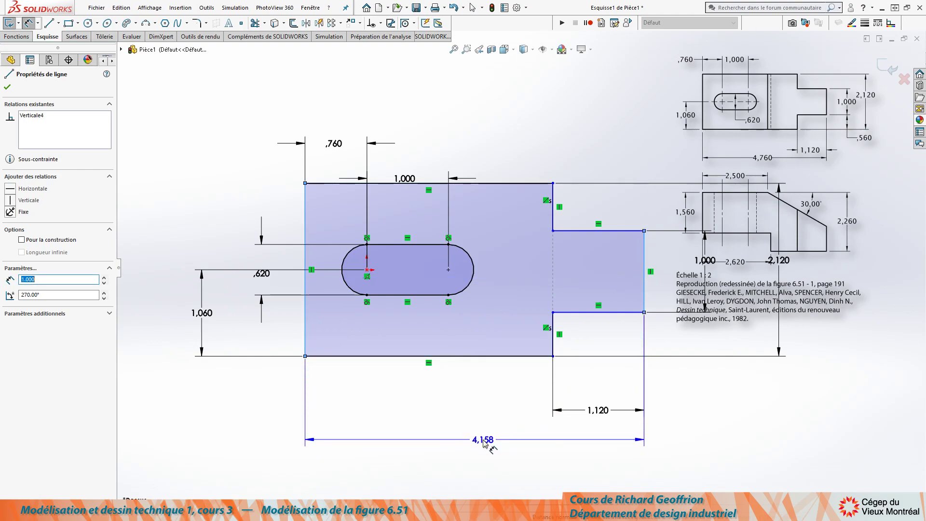
pyautogui.click(482, 440)
pyautogui.write('4.')
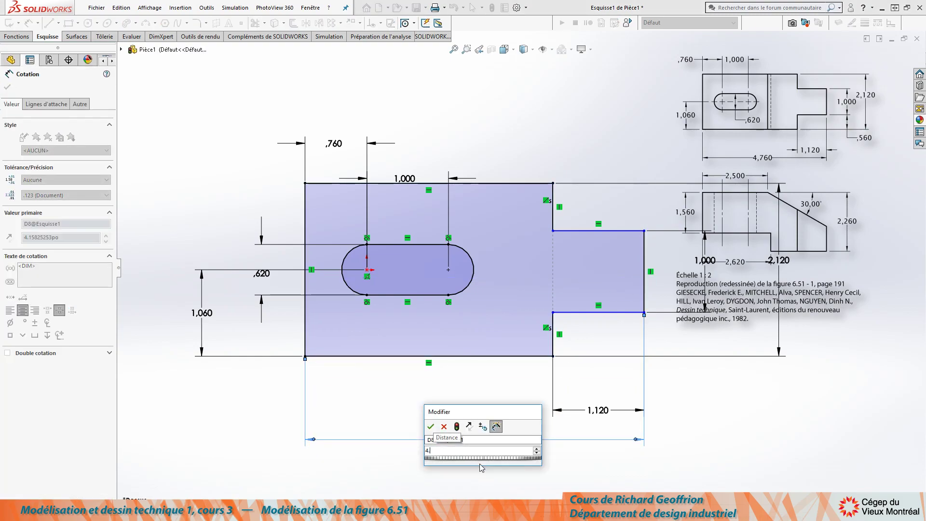
pyautogui.write('76')
pyautogui.press('Return')
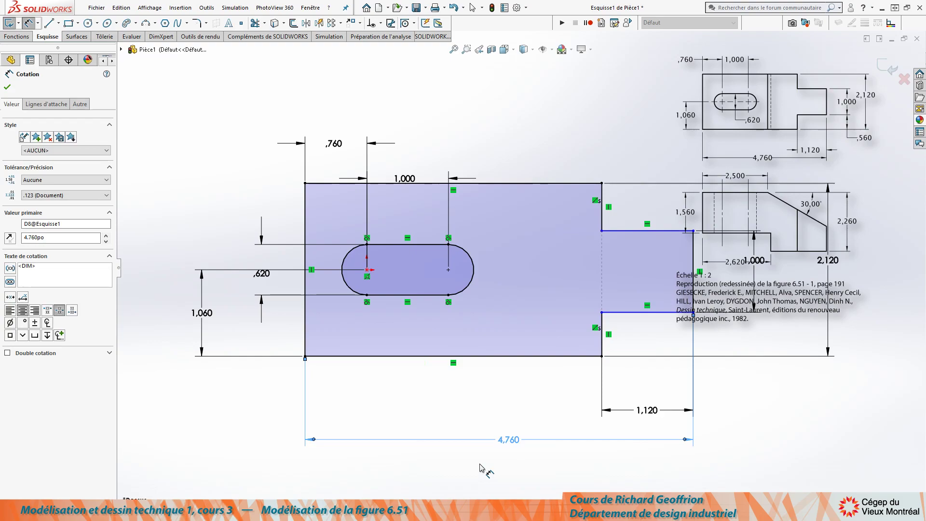
pyautogui.press('Escape')
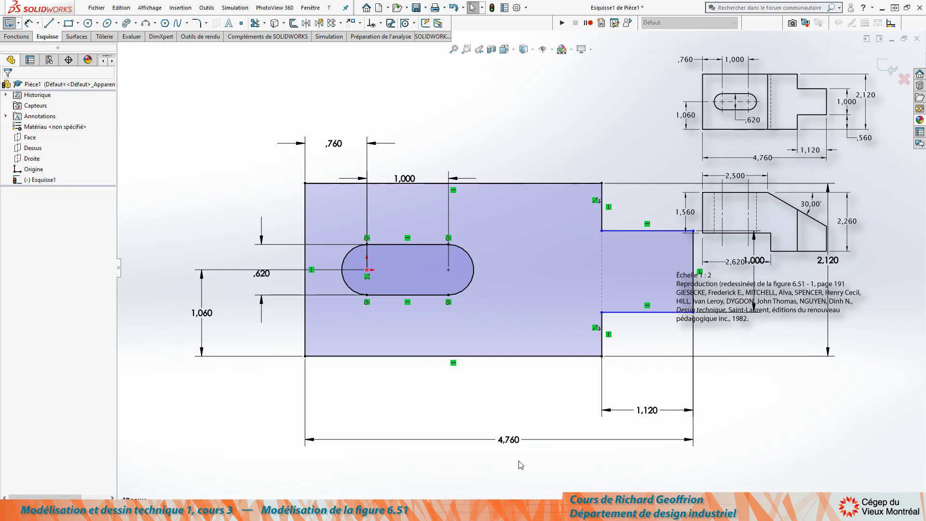
# - Dimension the vertical distance between the right tab's lower edge and the outline's bottom edge as 0.56 in
pyautogui.press('Return')
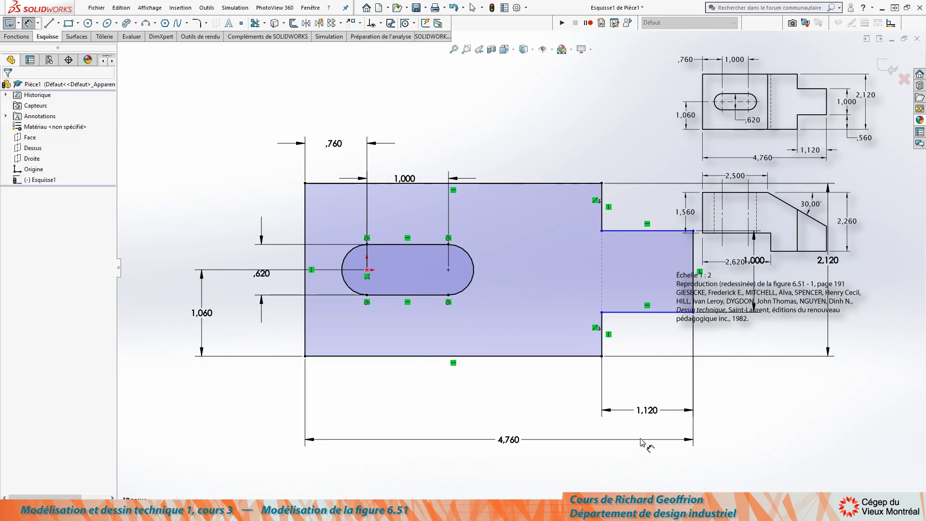
pyautogui.click(663, 313)
pyautogui.click(537, 357)
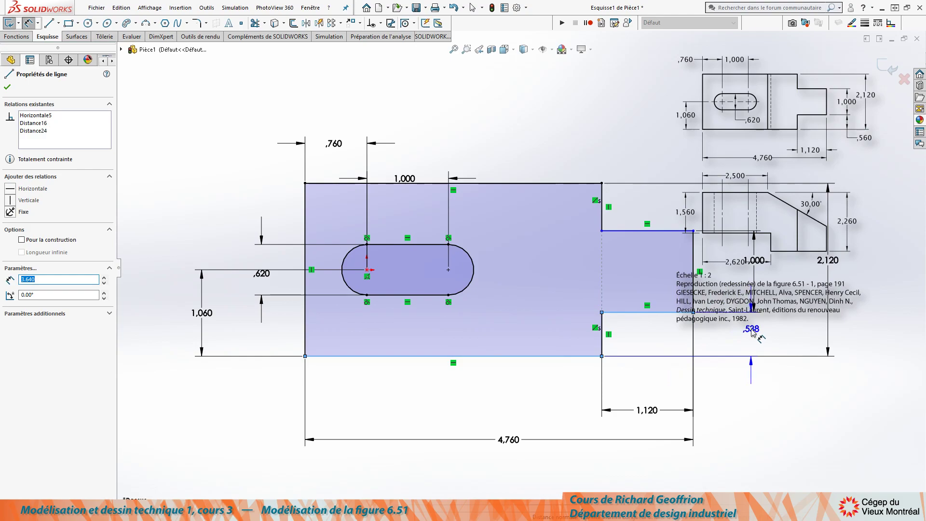
pyautogui.click(753, 335)
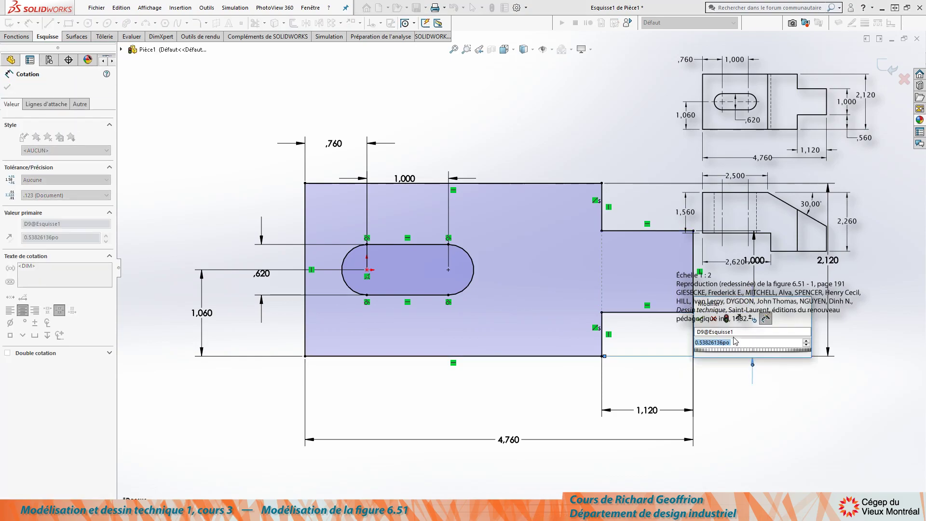
pyautogui.write('.56')
pyautogui.press('Return')
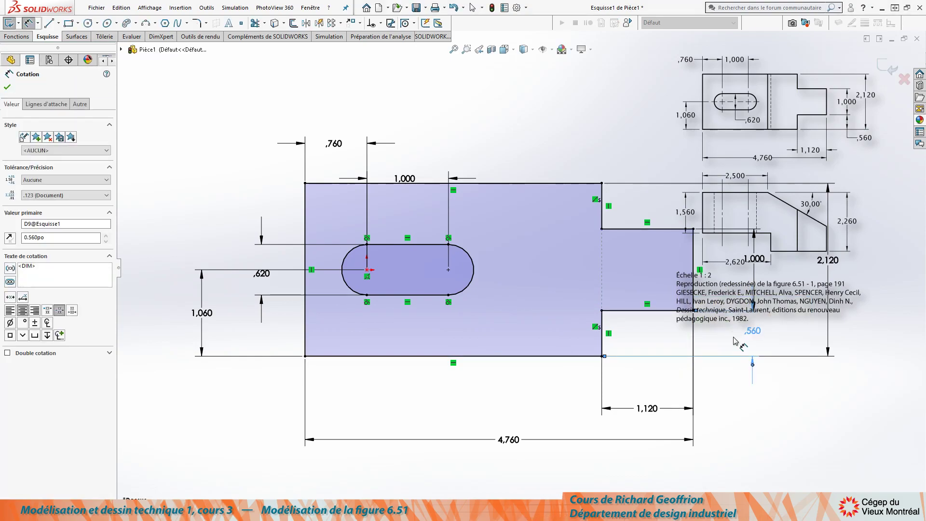
pyautogui.press('Escape')
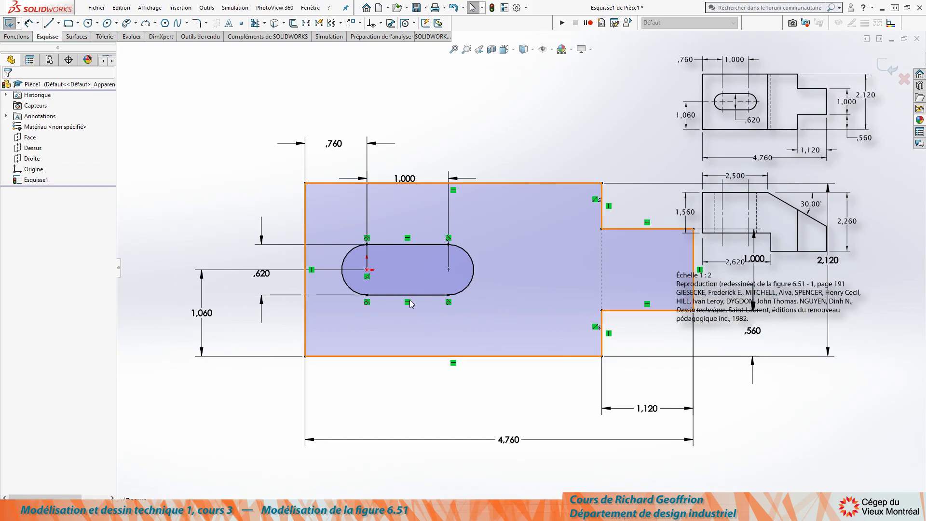
# - Extrude the dimensioned profile upward as a boss with a depth of 2.26 in
pyautogui.keyDown('ctrl'); pyautogui.moveTo(523, 153); pyautogui.dragTo(437, 149, button='middle'); pyautogui.keyUp('ctrl')
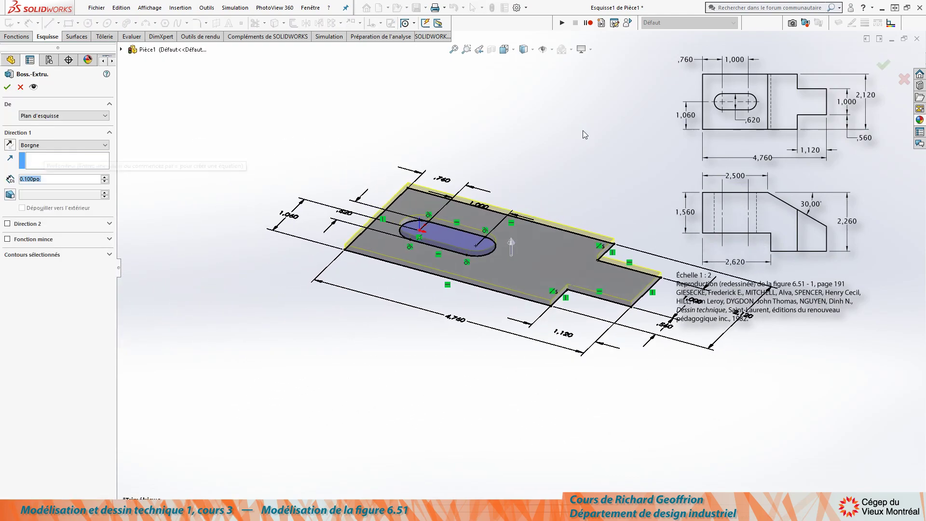
pyautogui.write('2.26')
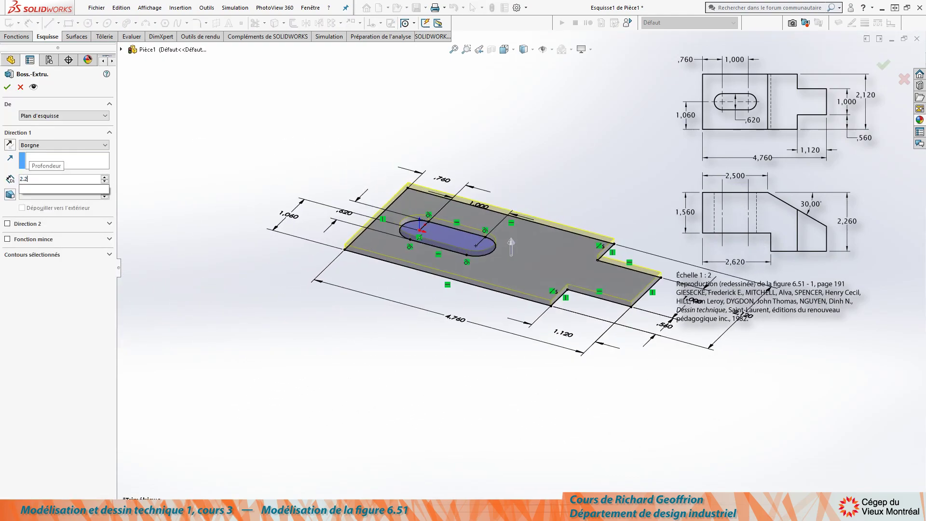
pyautogui.press('Return')
pyautogui.rightClick(582, 130)
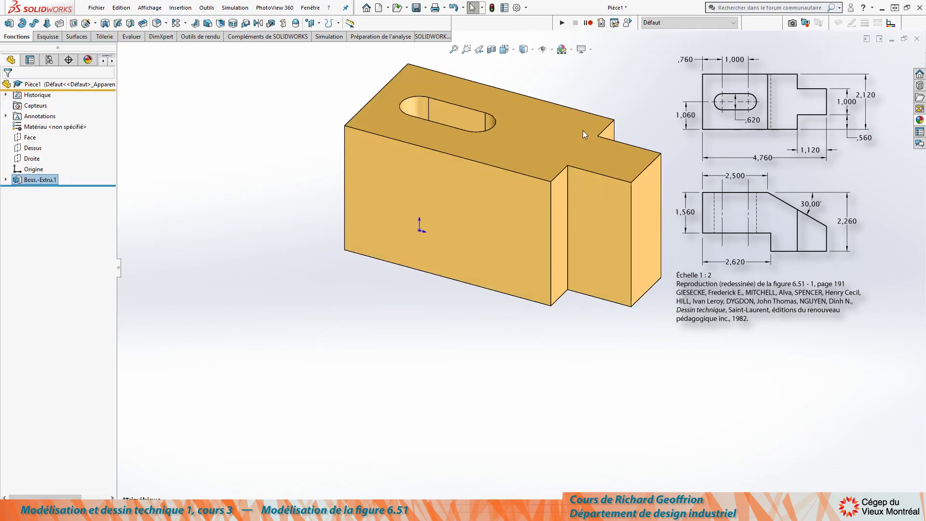
# - On the block's top face, sketch a line across the full 2.120 in width between the slot and the tab, perpendicular to the long edges
pyautogui.keyDown('ctrl'); pyautogui.moveTo(504, 169); pyautogui.dragTo(411, 249, button='middle'); pyautogui.keyUp('ctrl')
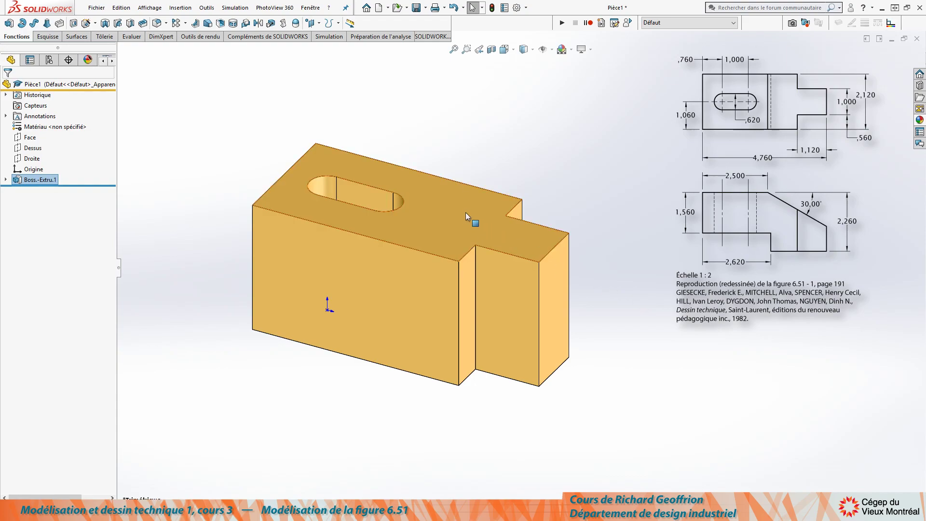
pyautogui.click(447, 214)
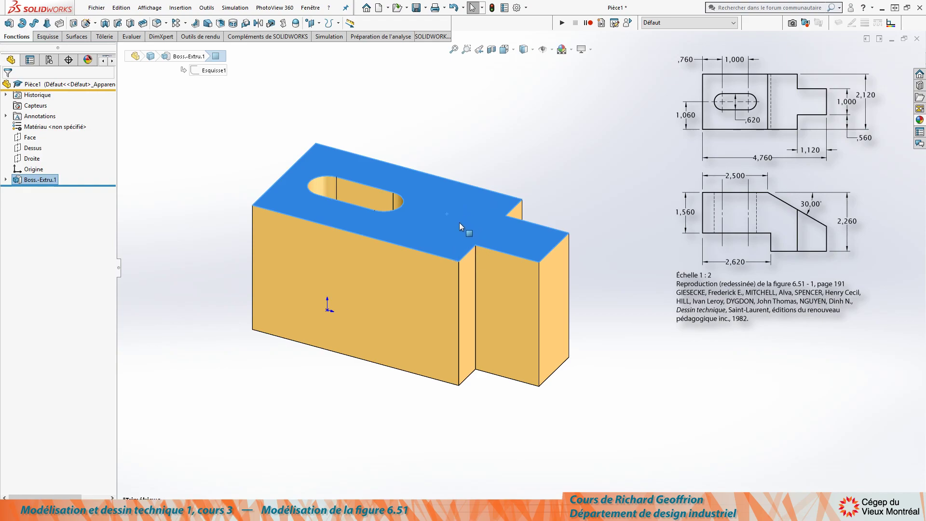
pyautogui.press('l')
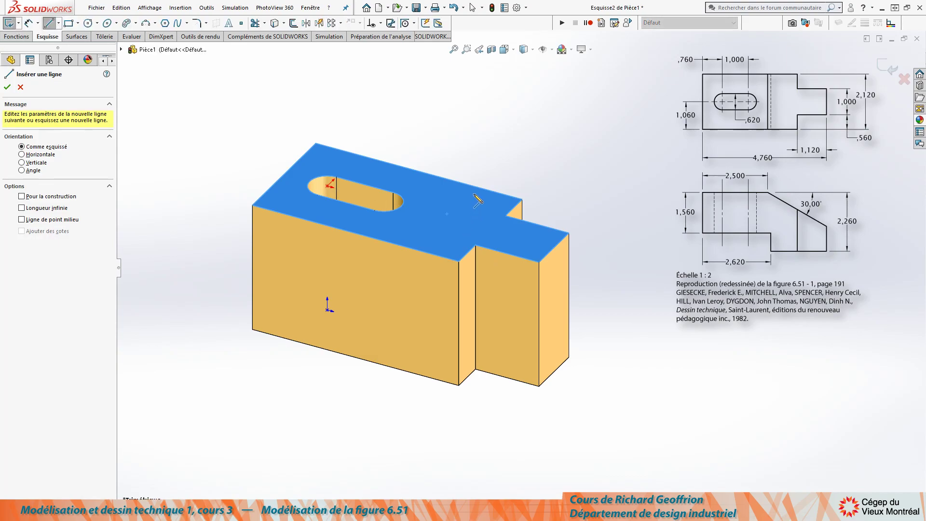
pyautogui.click(419, 171)
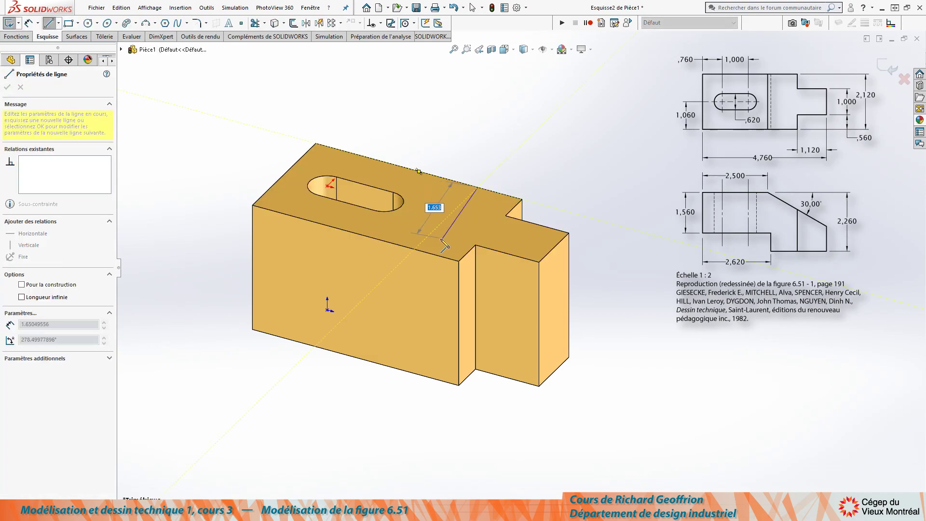
pyautogui.click(415, 249)
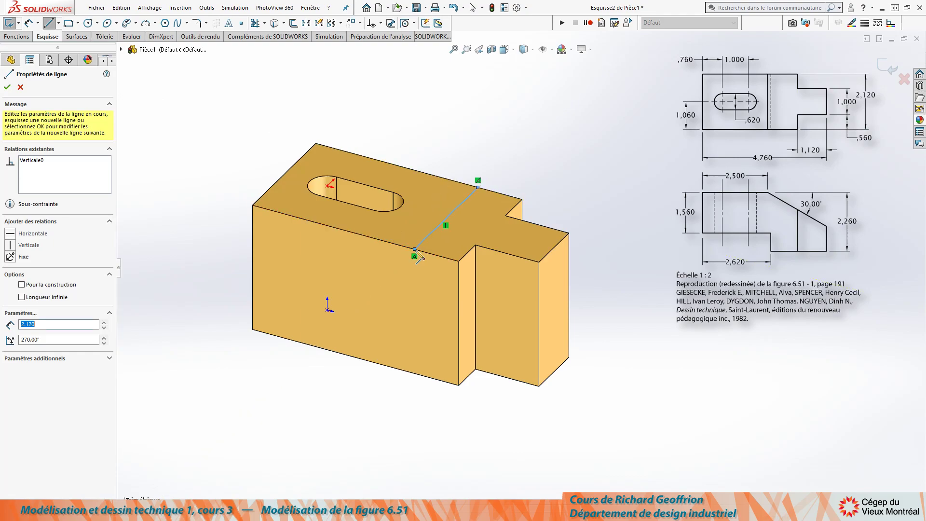
pyautogui.press('Escape')
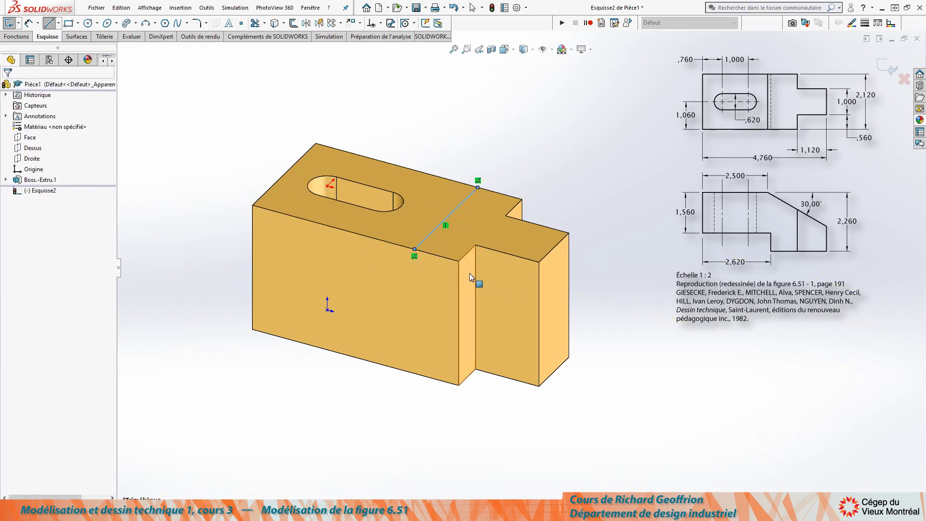
# - Dimension the line 2.5 in from the top face's left edge and exit the sketch
pyautogui.click(427, 235)
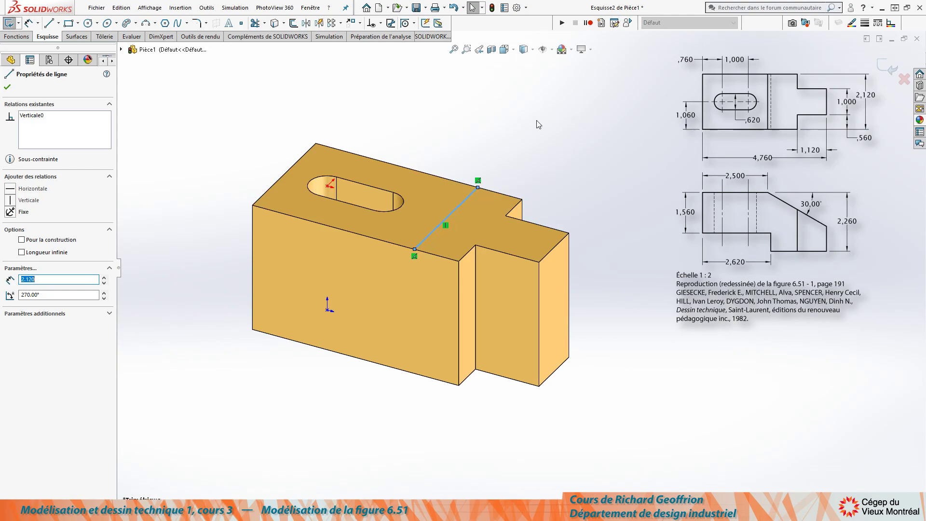
pyautogui.press('d')
pyautogui.click(304, 155)
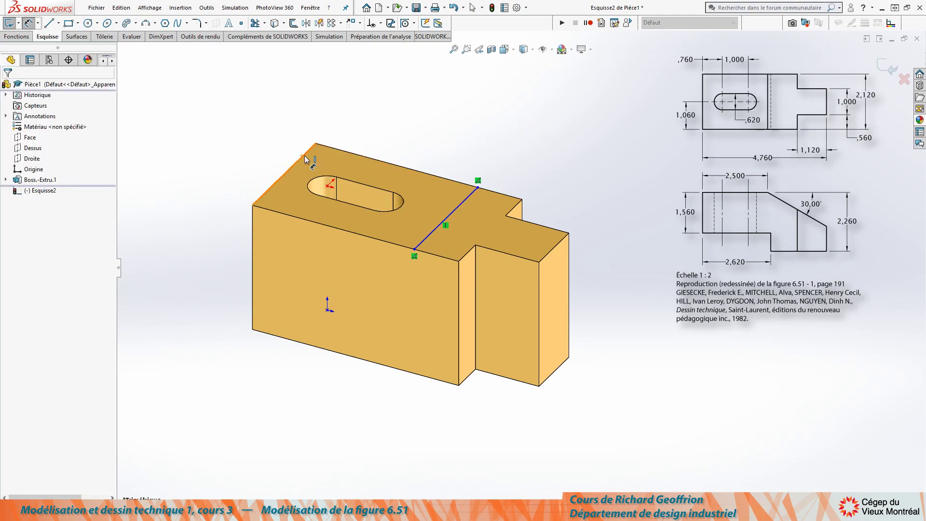
pyautogui.click(462, 202)
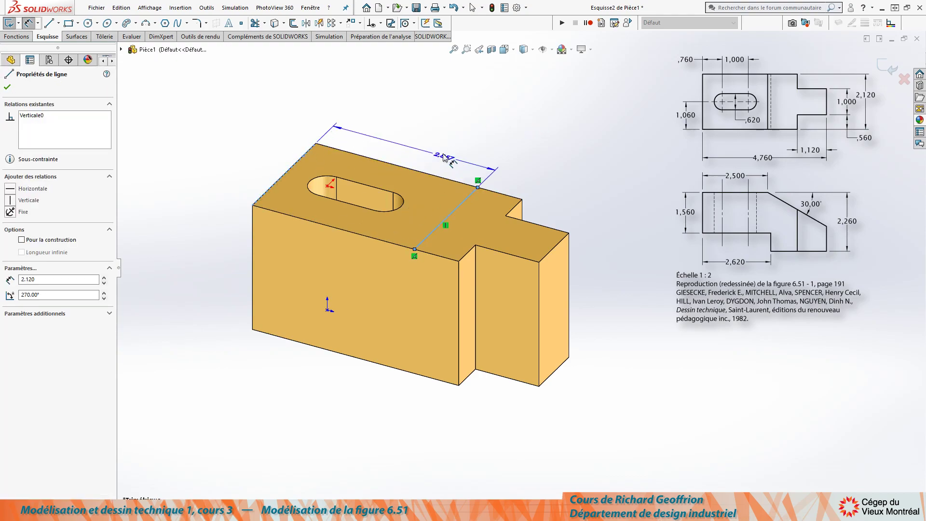
pyautogui.click(437, 142)
pyautogui.write('2.5')
pyautogui.press('Return')
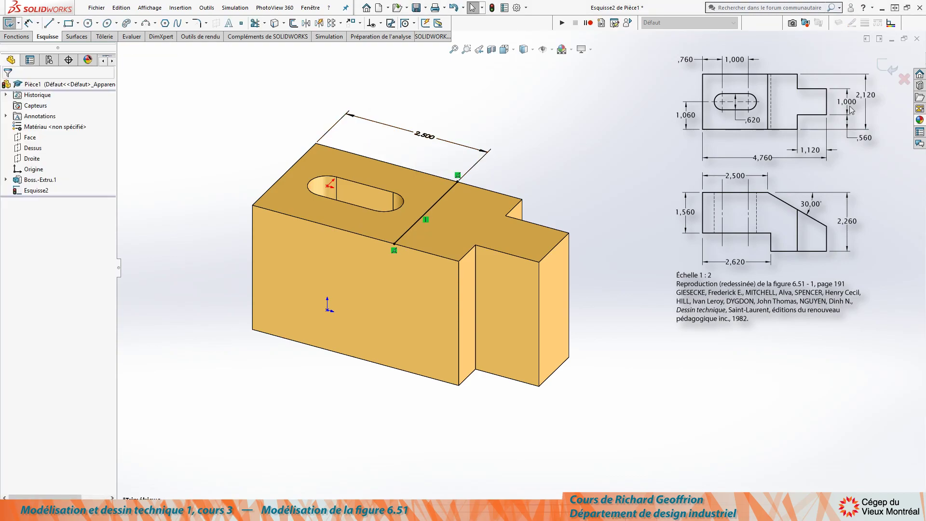
pyautogui.click(884, 67)
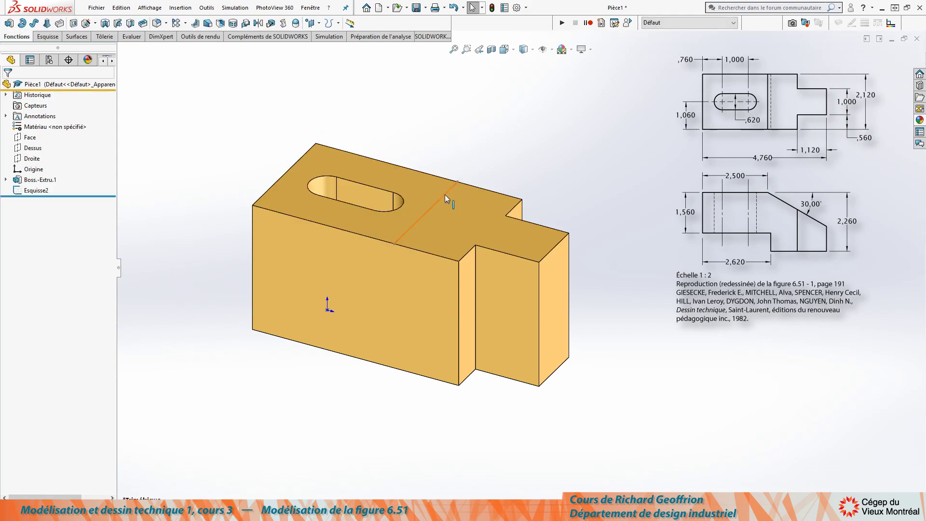
# - Create a reference plane through the sketched line at 30° to the top face, with the offset reversed so it slopes down toward the tab
pyautogui.click(467, 215)
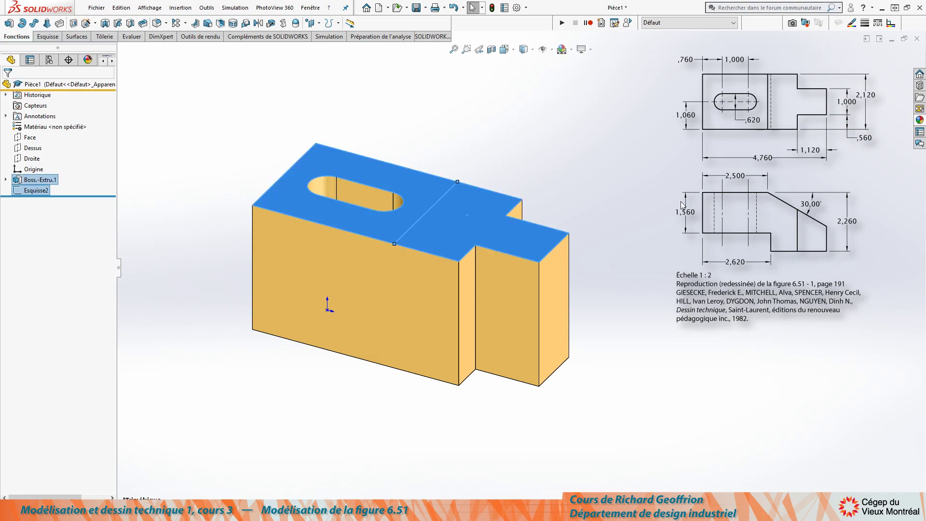
pyautogui.press('p')
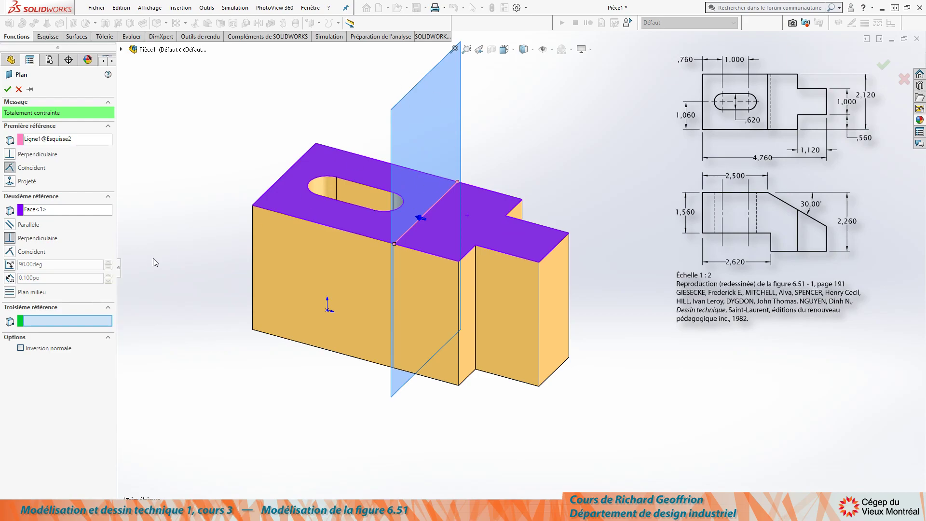
pyautogui.click(10, 265)
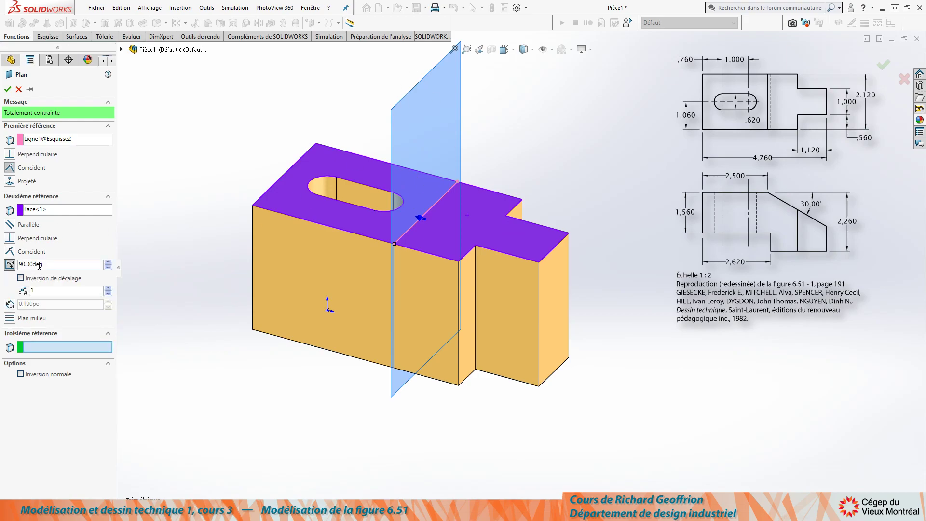
pyautogui.write('30')
pyautogui.press('Return')
pyautogui.click(20, 278)
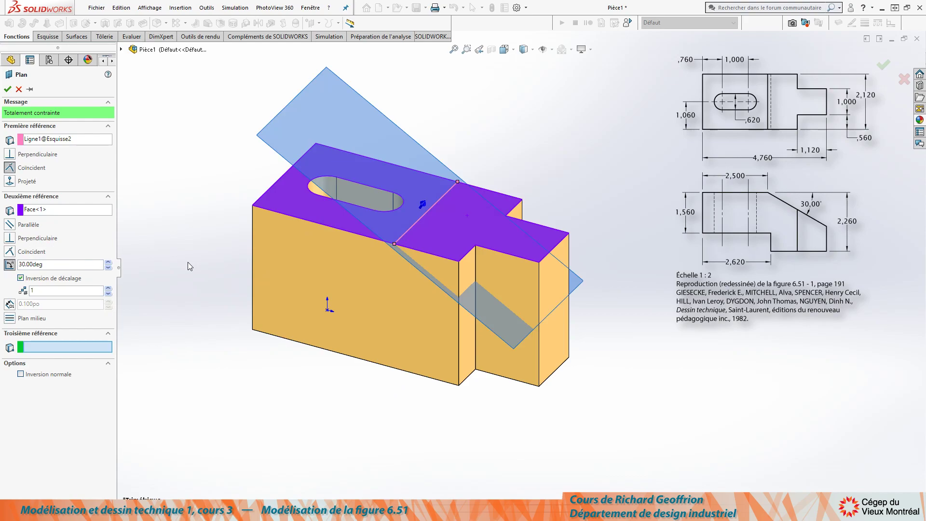
pyautogui.press('Return')
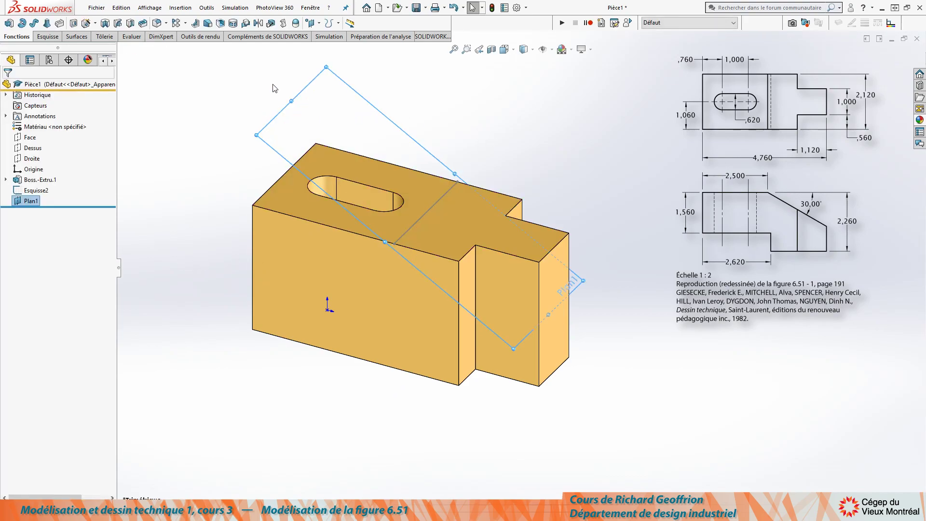
# - Cut the body with the inclined reference plane, removing the material above it at the tab end
pyautogui.click(77, 38)
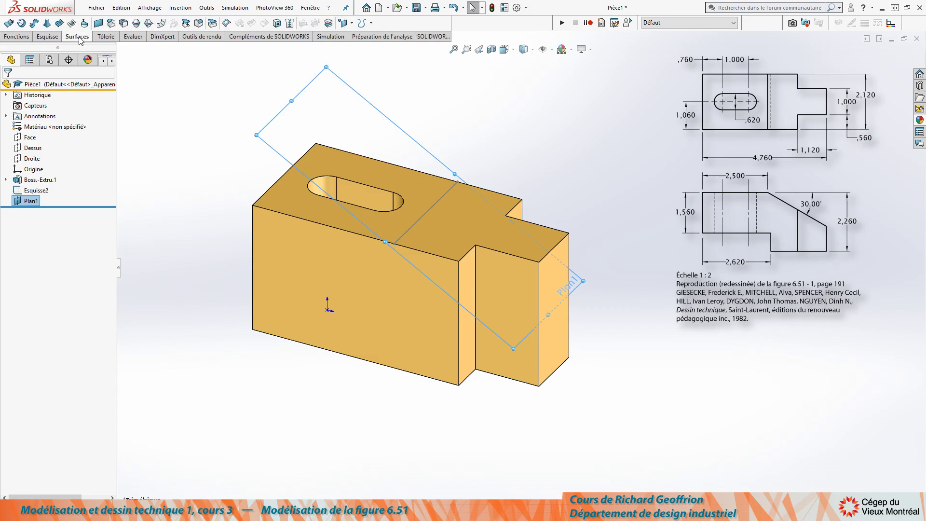
pyautogui.click(328, 23)
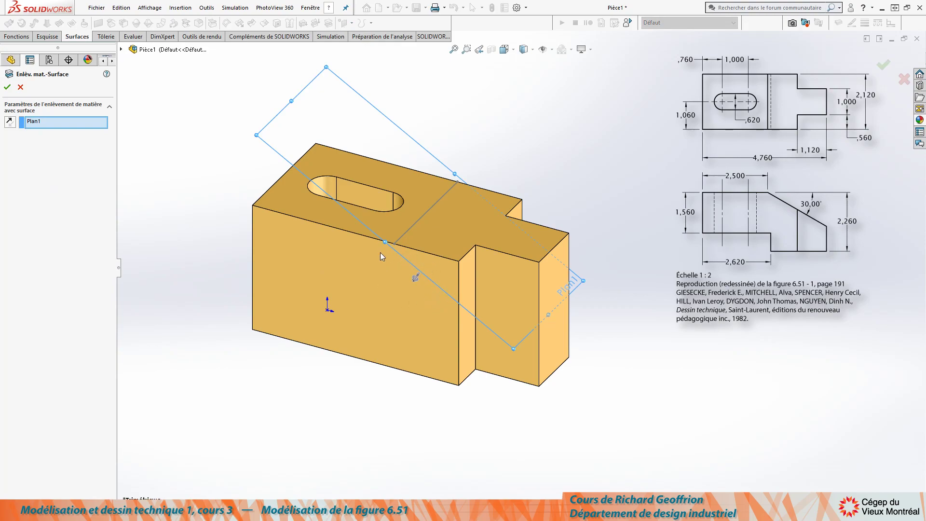
pyautogui.click(414, 280)
pyautogui.press('Return')
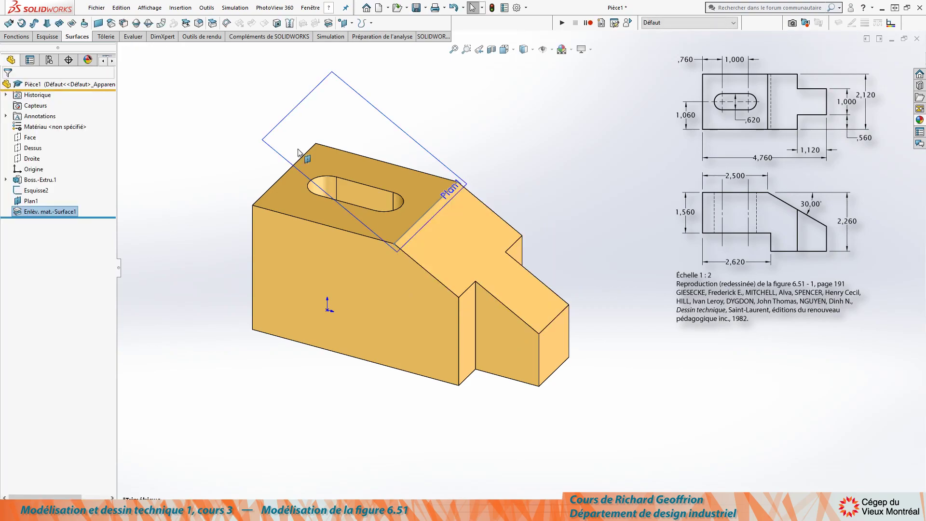
# - Hide the inclined reference plane and the line sketch on the top face
pyautogui.click(376, 109)
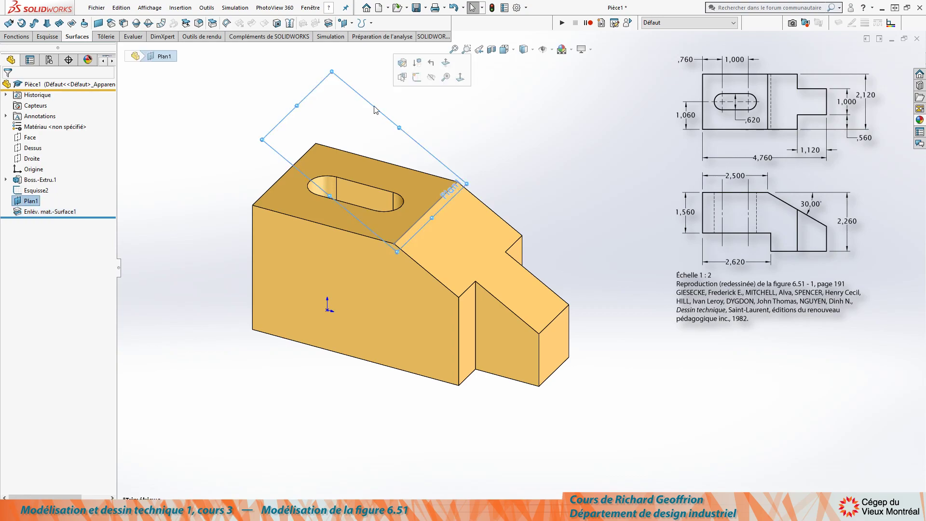
pyautogui.click(432, 77)
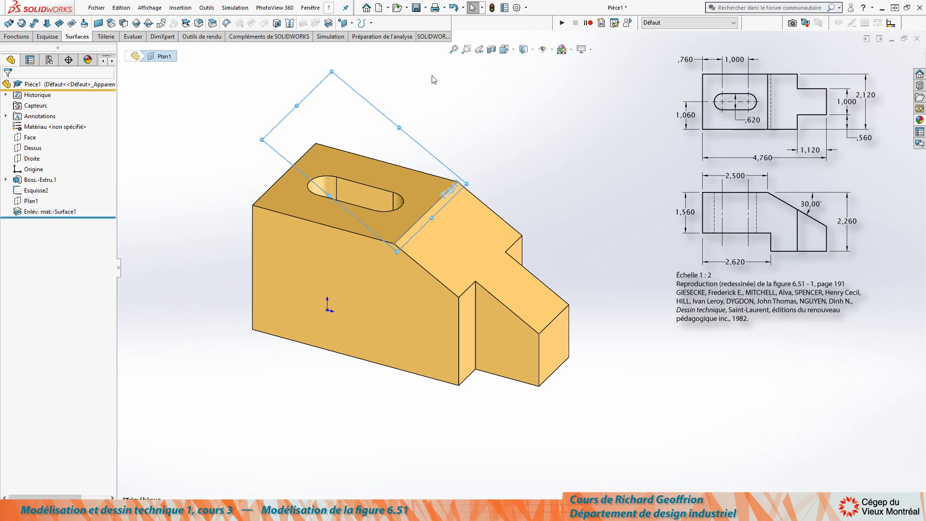
pyautogui.click(446, 193)
pyautogui.click(490, 165)
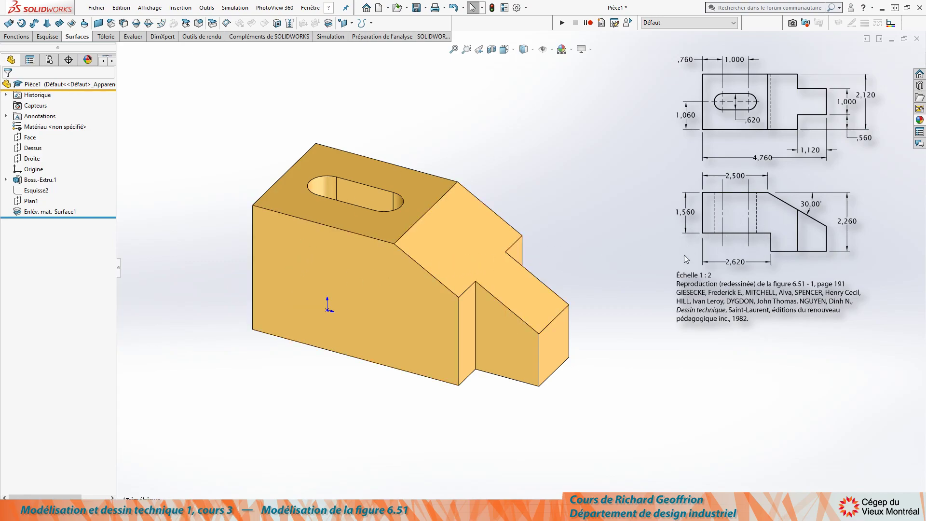
# - On the block's front face, sketch a corner rectangle about 2.40 by 1.28 in starting from the lower-left corner
pyautogui.click(276, 310)
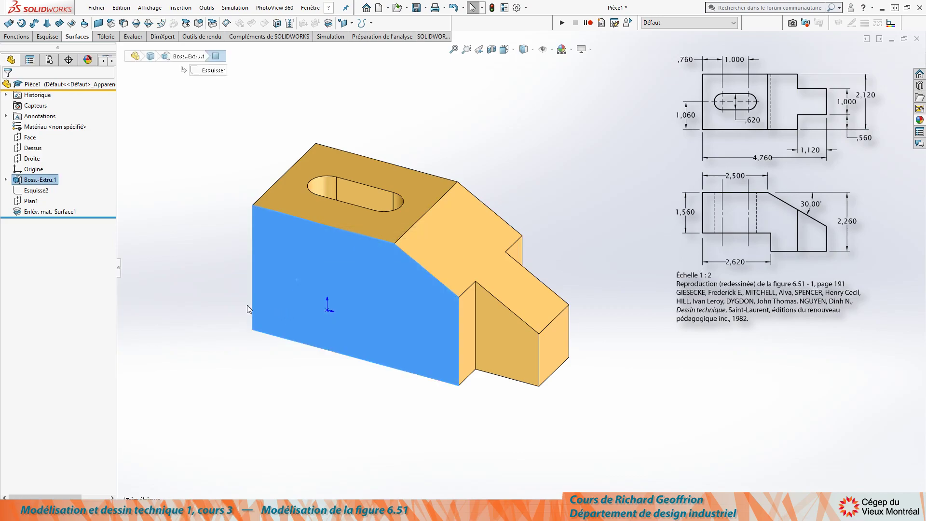
pyautogui.press('r')
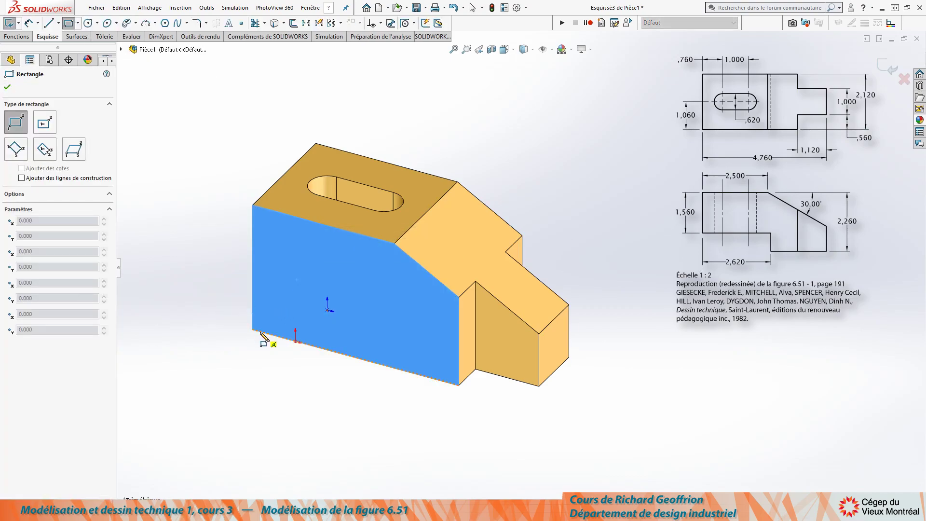
pyautogui.click(252, 330)
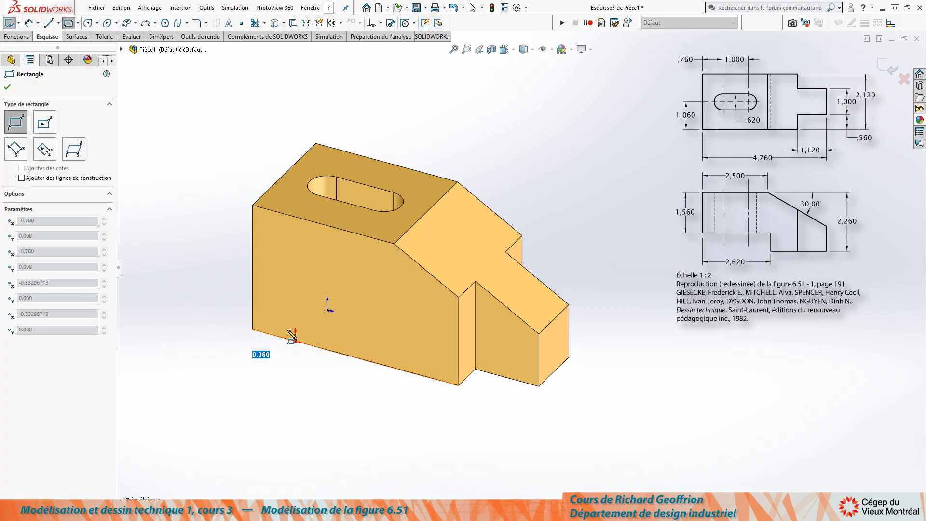
pyautogui.click(389, 296)
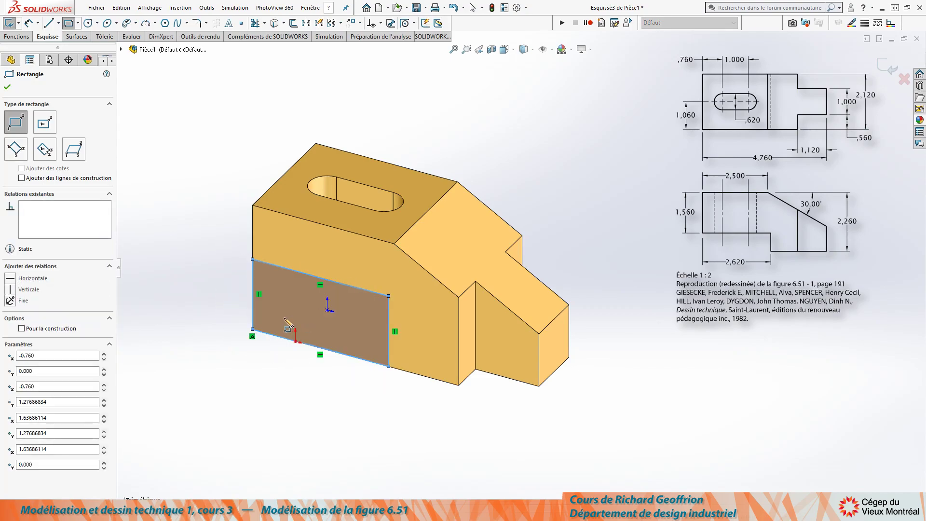
# - Dimension the rectangle's bottom edge to a length of 2.620 in
pyautogui.press('d')
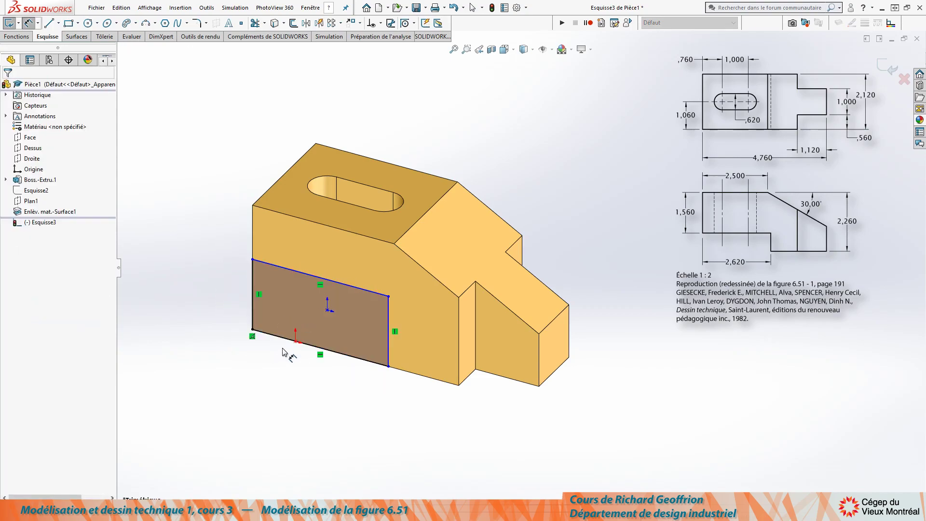
pyautogui.click(283, 339)
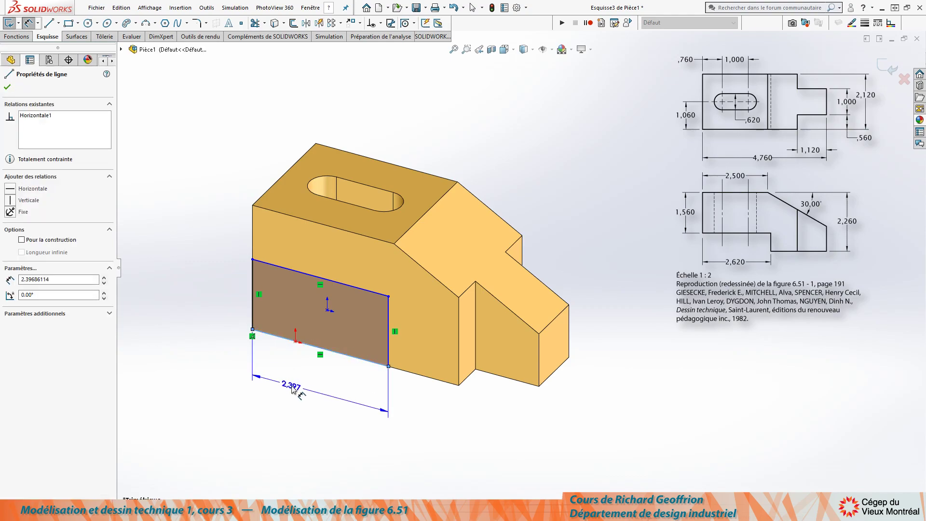
pyautogui.click(292, 388)
pyautogui.write('2.')
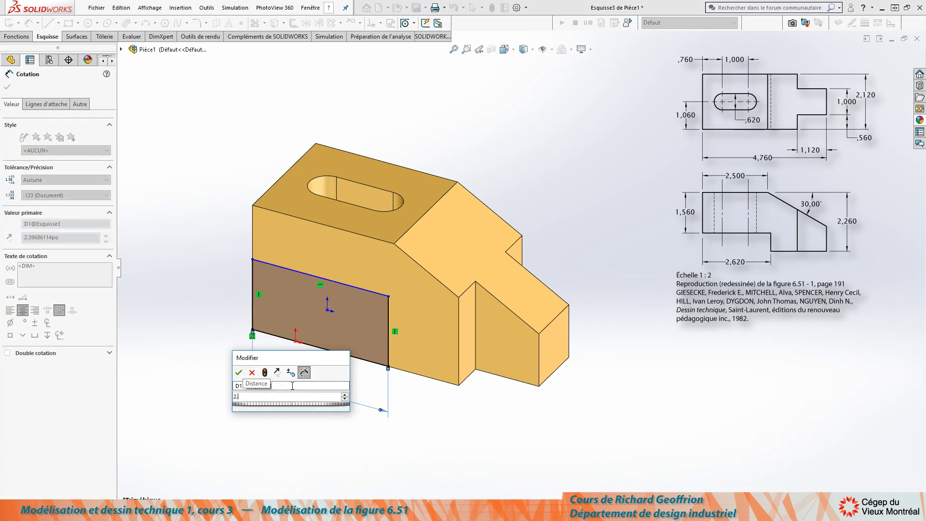
pyautogui.write('620')
pyautogui.press('Return')
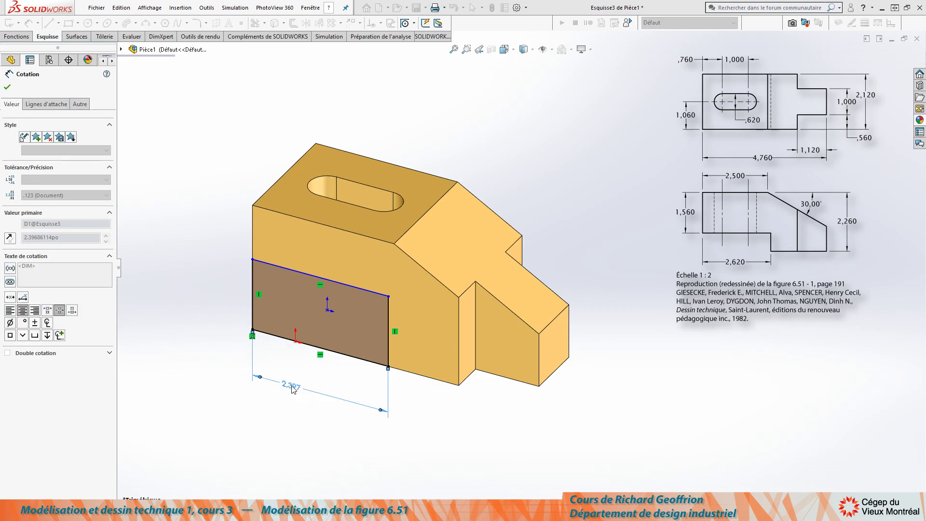
# - Dimension the distance from the block's top edge to the rectangle's upper line as 1.56 in
pyautogui.click(270, 214)
pyautogui.click(267, 263)
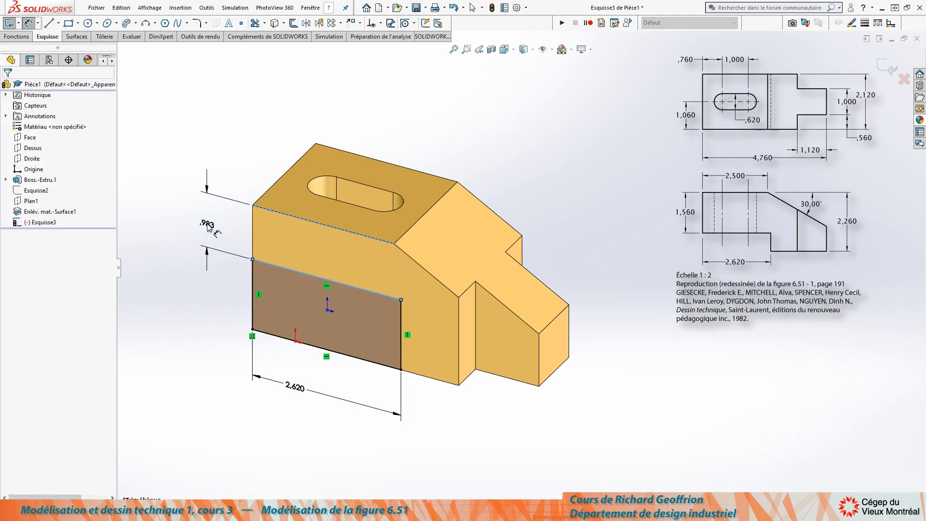
pyautogui.click(207, 225)
pyautogui.write('1.56')
pyautogui.press('Return')
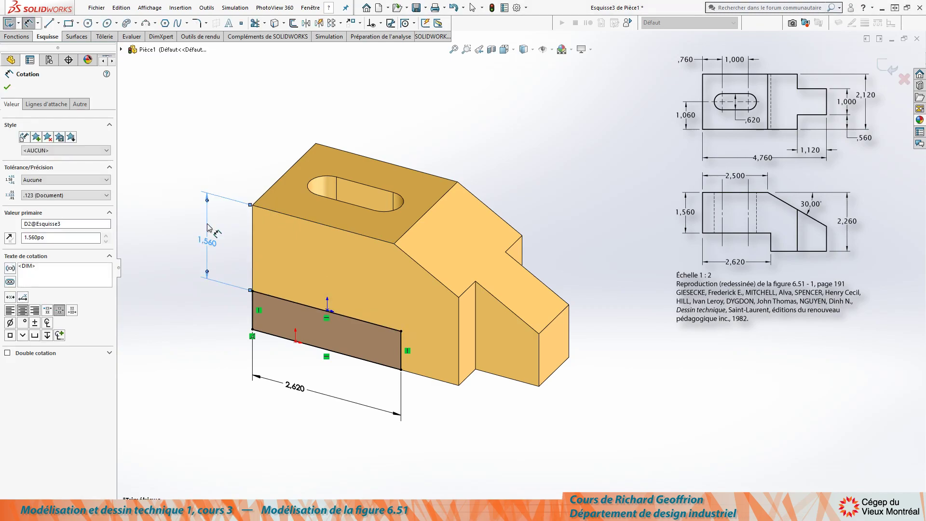
pyautogui.press('Escape')
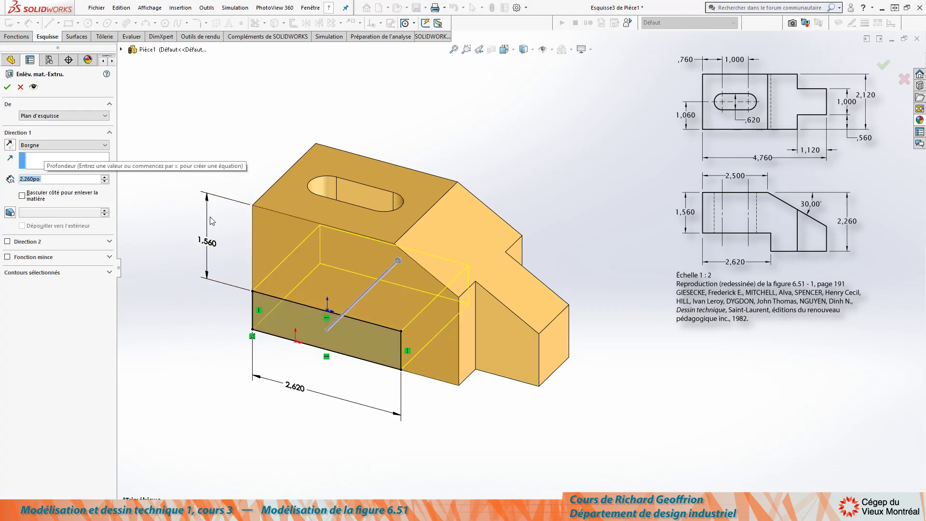
# - Cut-extrude the rectangle through the whole block with the A travers tout end condition to remove the lower notch
pyautogui.click(81, 145)
pyautogui.click(66, 160)
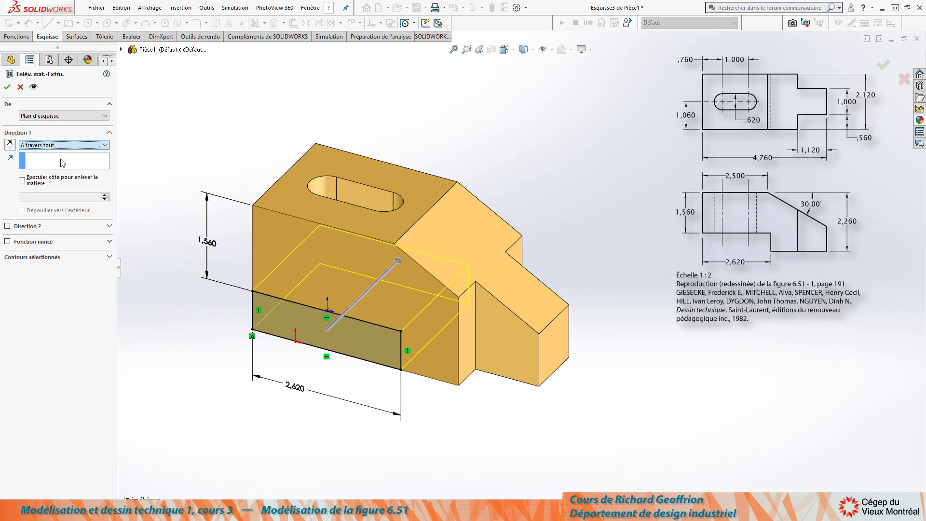
pyautogui.click(8, 88)
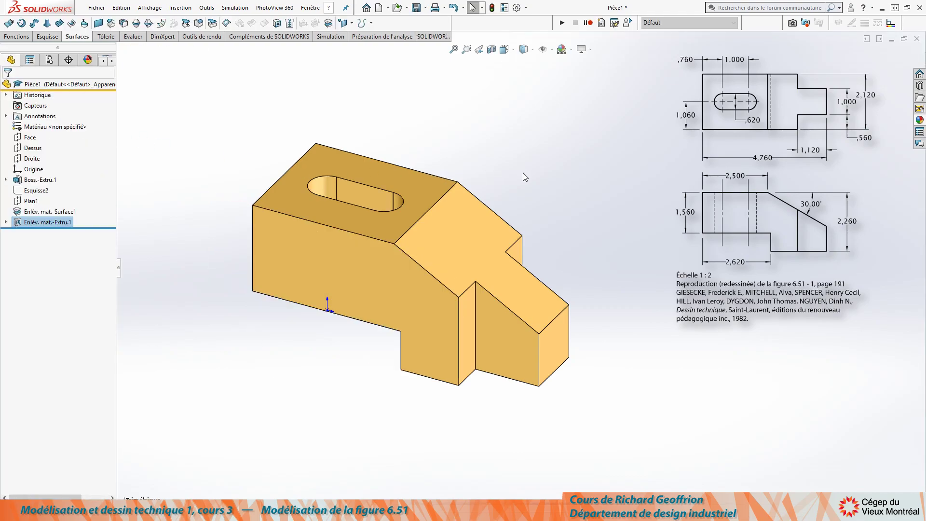
pyautogui.moveTo(553, 183); pyautogui.dragTo(543, 297, button='middle')
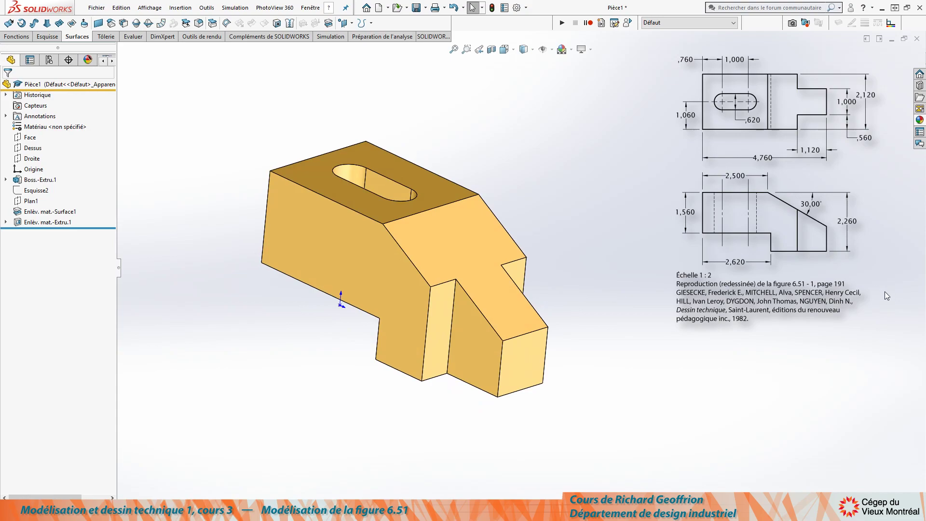